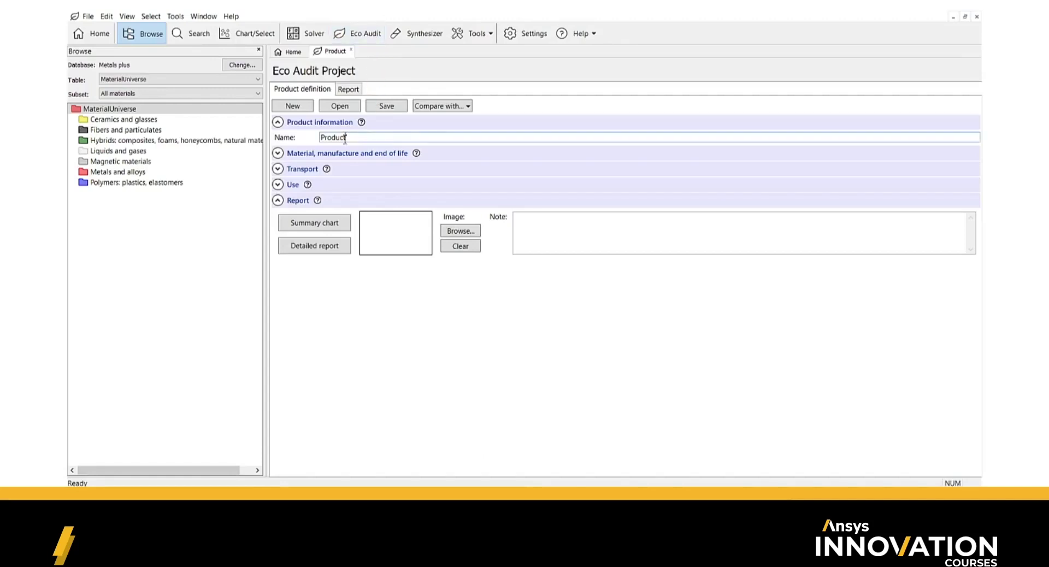
Rename the product to 'Space frame' and add a 'Chassis' component to its bill of materials.
{"action": "double_click", "coordinate": [367, 139]}
{"action": "type", "text": "Space frame"}
{"action": "left_click", "coordinate": [278, 154]}
{"action": "left_click", "coordinate": [337, 207]}
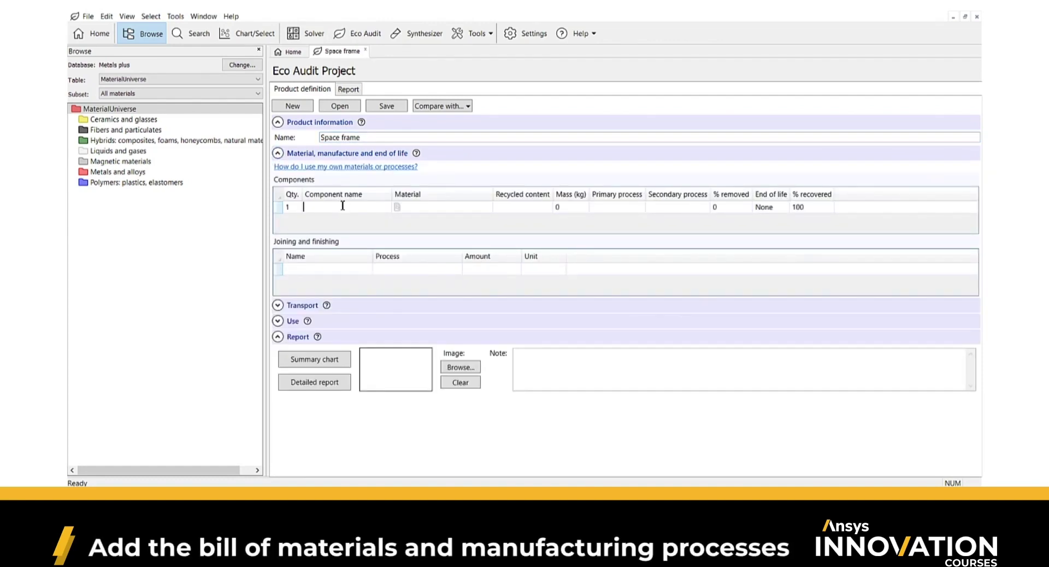
{"action": "type", "text": "Chassis"}
Assign Carbon steel AISI 1040 (Ferrous > Carbon steels > Medium and high carbon) to the Chassis.
{"action": "left_click", "coordinate": [427, 207]}
{"action": "left_click", "coordinate": [486, 207]}
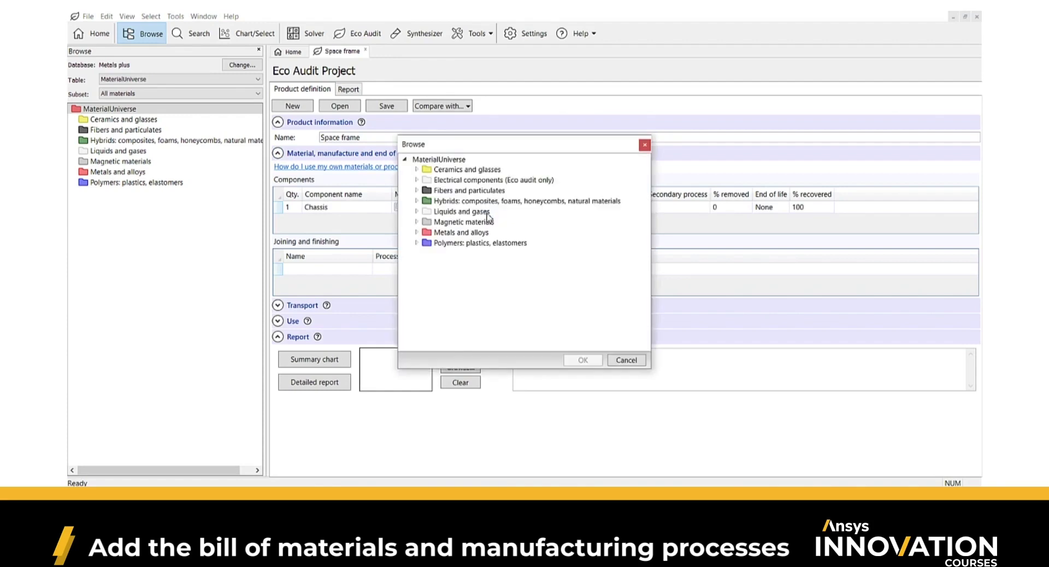
{"action": "left_click", "coordinate": [424, 231]}
{"action": "left_click", "coordinate": [428, 242]}
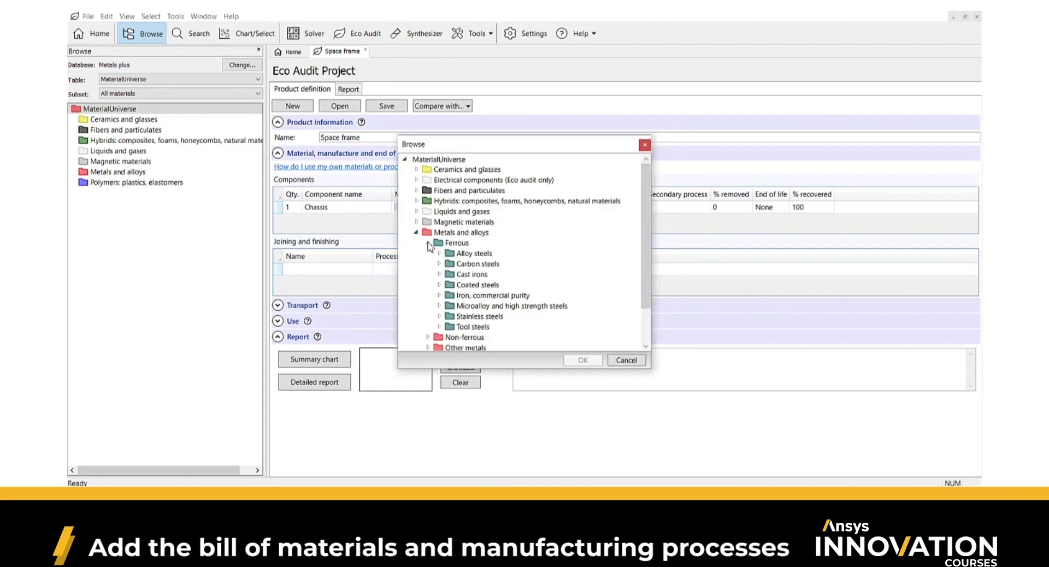
{"action": "left_click", "coordinate": [440, 264]}
{"action": "left_click", "coordinate": [450, 285]}
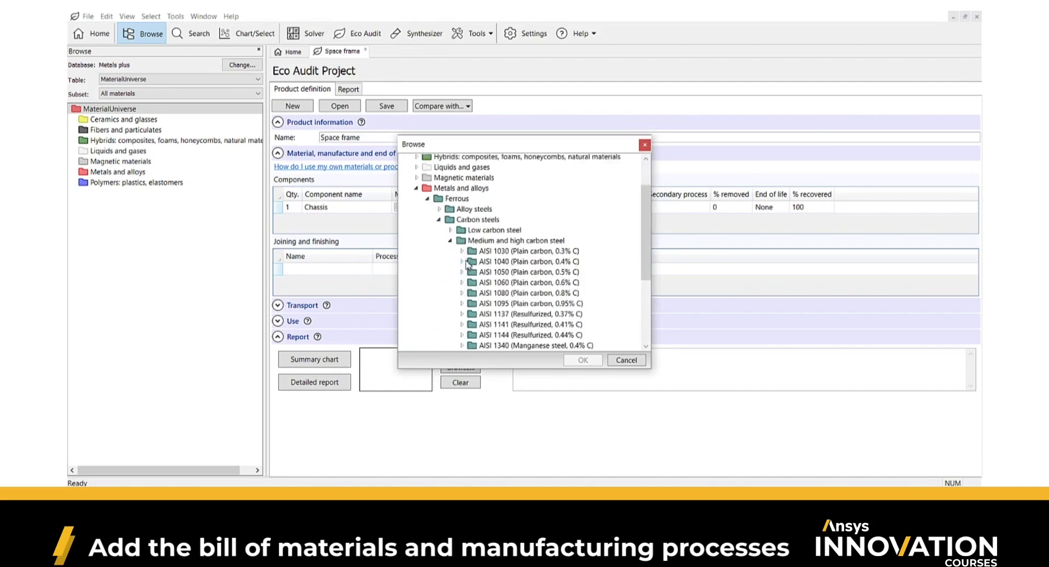
{"action": "left_click", "coordinate": [463, 262]}
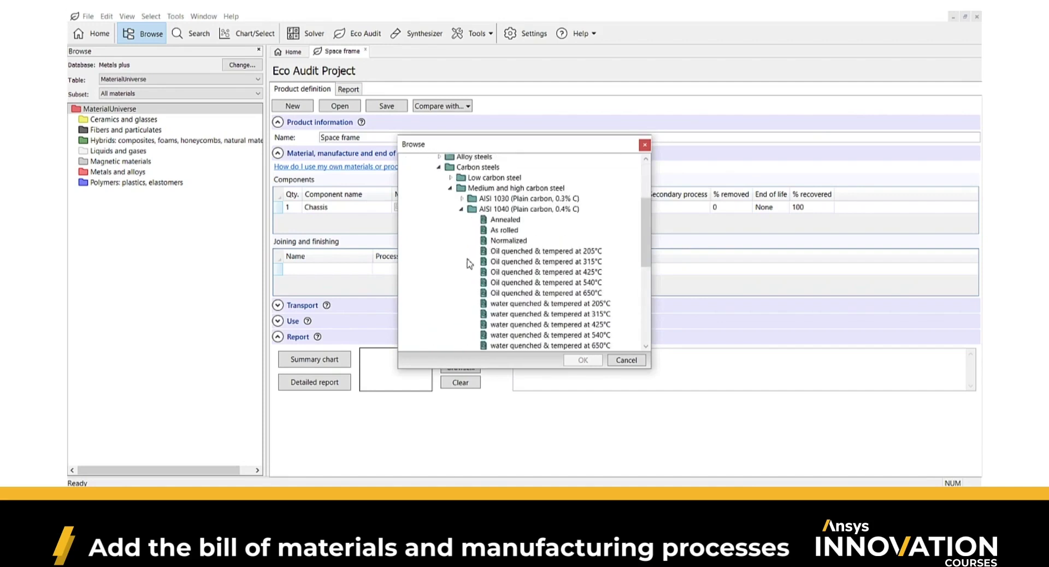
{"action": "key", "text": "Escape"}
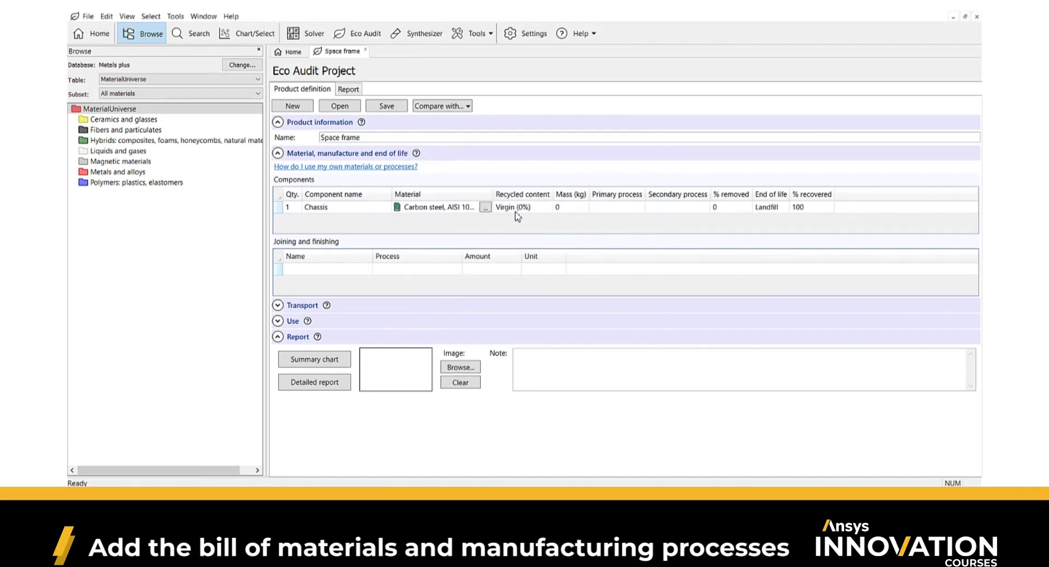
Set the chassis to 84 kg, roll forming, cutting and trimming with 10% removed, and Recycle.
{"action": "left_click", "coordinate": [562, 209]}
{"action": "type", "text": "84"}
{"action": "left_click", "coordinate": [604, 207]}
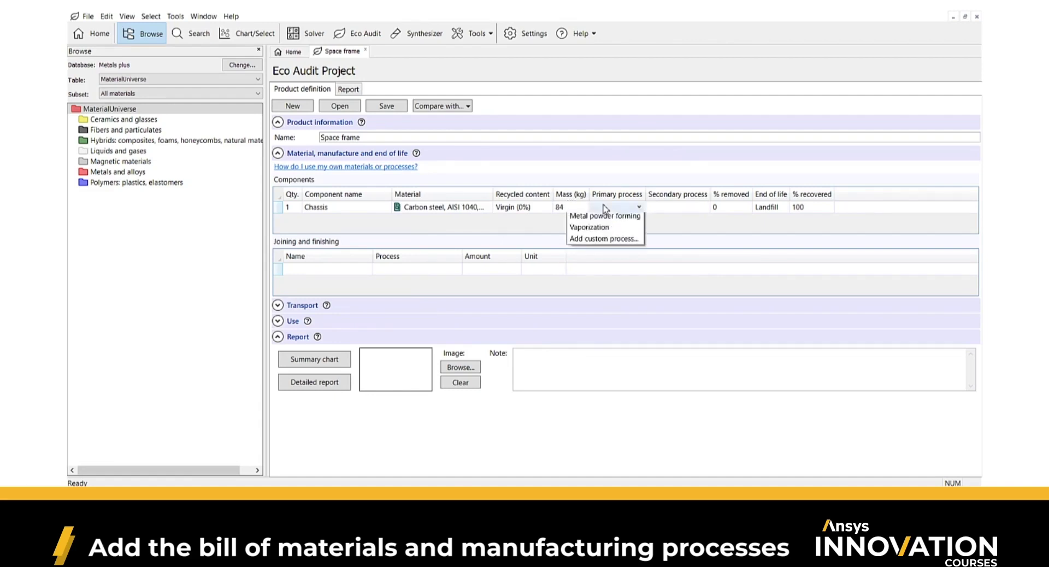
{"action": "left_click", "coordinate": [602, 238]}
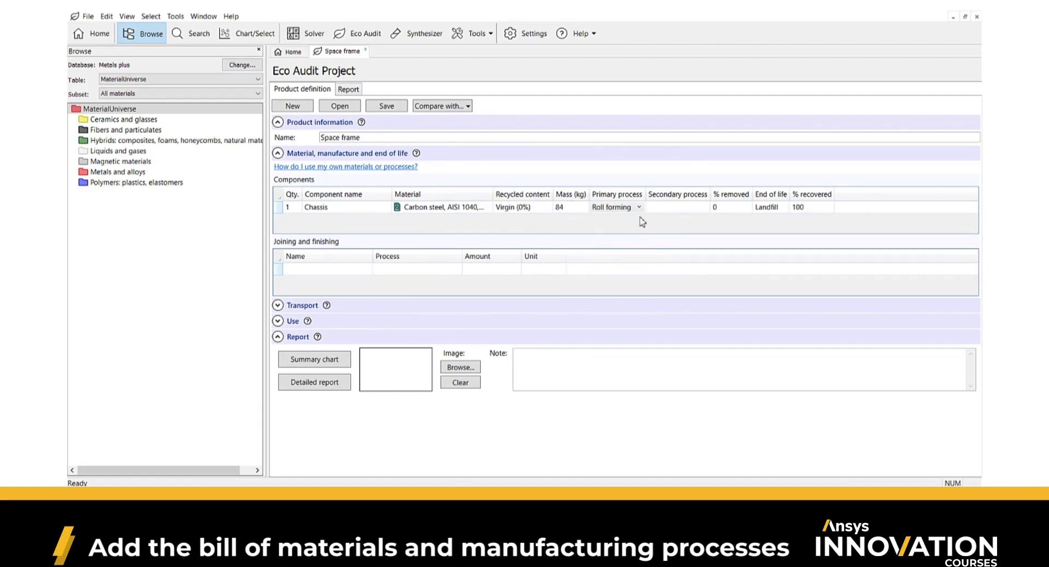
{"action": "left_click", "coordinate": [663, 207]}
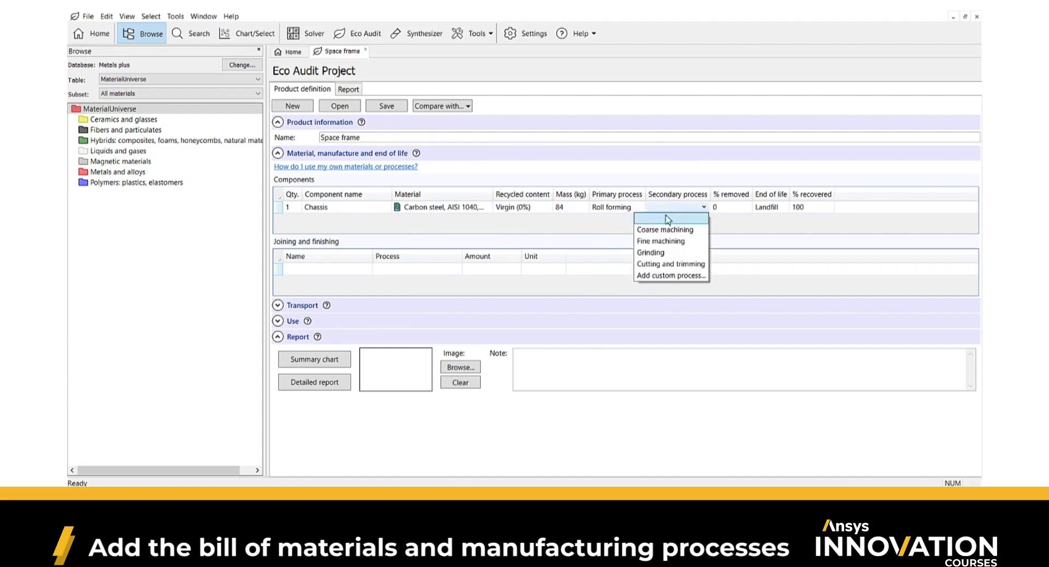
{"action": "left_click", "coordinate": [670, 264]}
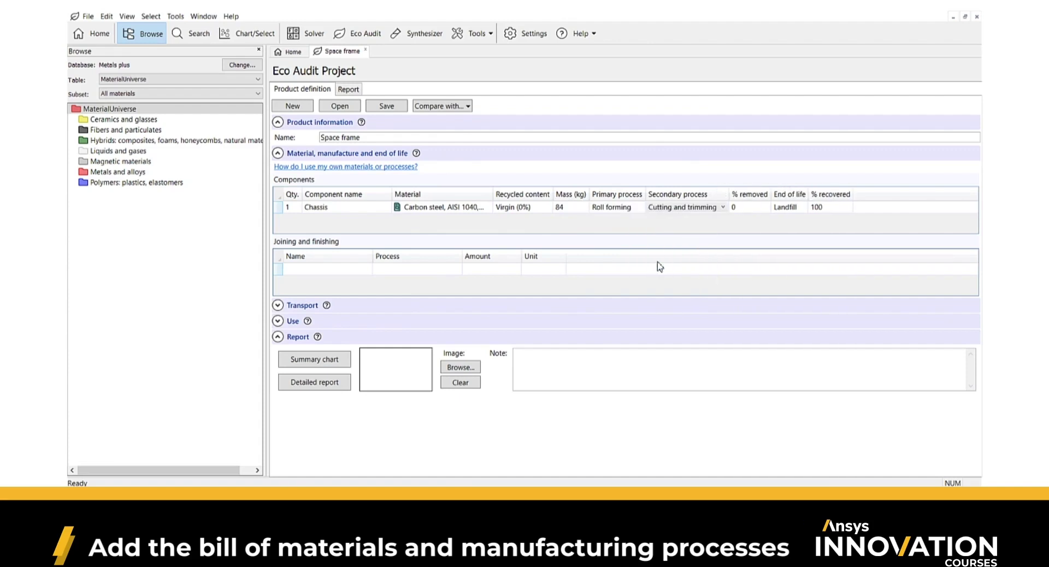
{"action": "left_click", "coordinate": [753, 207]}
{"action": "type", "text": "10"}
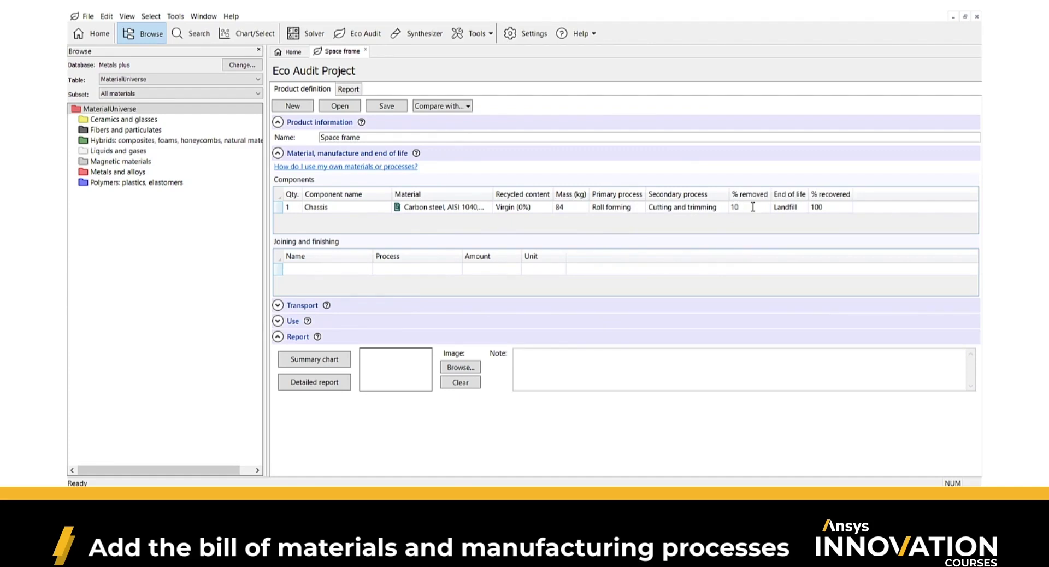
{"action": "left_click", "coordinate": [786, 209]}
{"action": "left_click", "coordinate": [788, 209]}
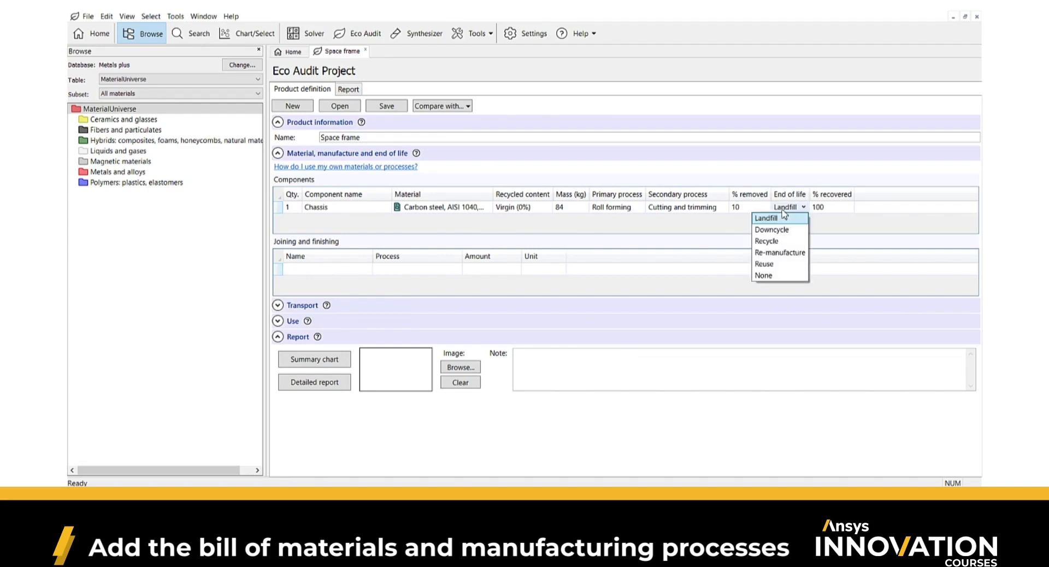
{"action": "left_click", "coordinate": [775, 242]}
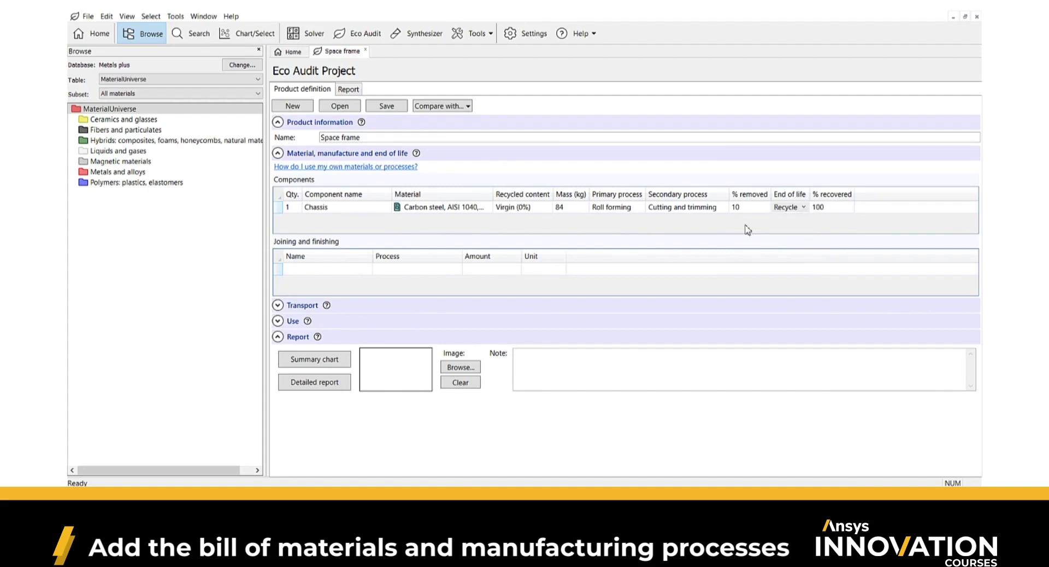
Add a 'Joining' entry using Welding, electric with an amount of 0.1 m.
{"action": "left_click", "coordinate": [354, 269]}
{"action": "type", "text": "J"}
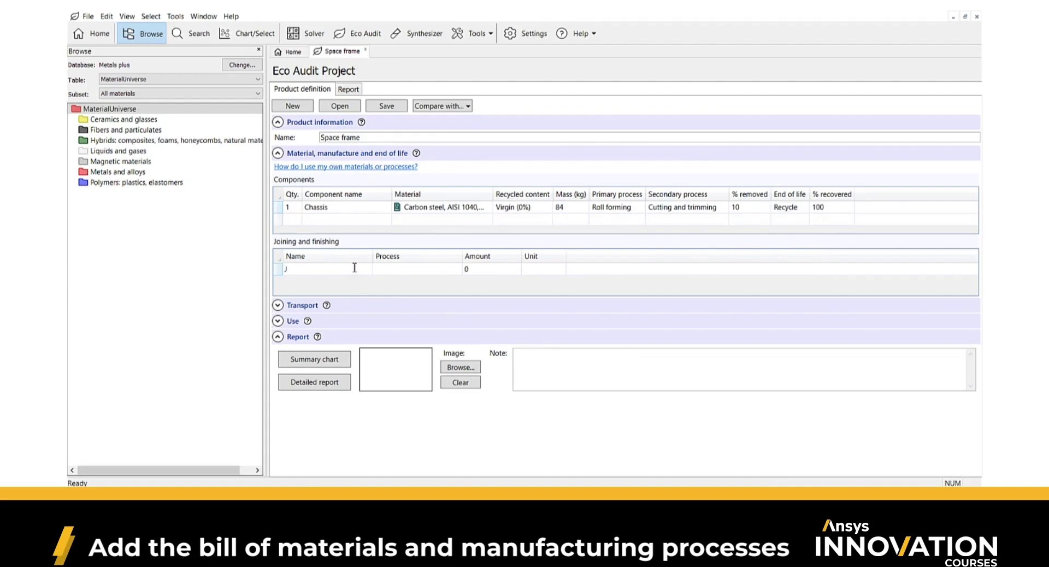
{"action": "type", "text": "oining"}
{"action": "left_click", "coordinate": [448, 269]}
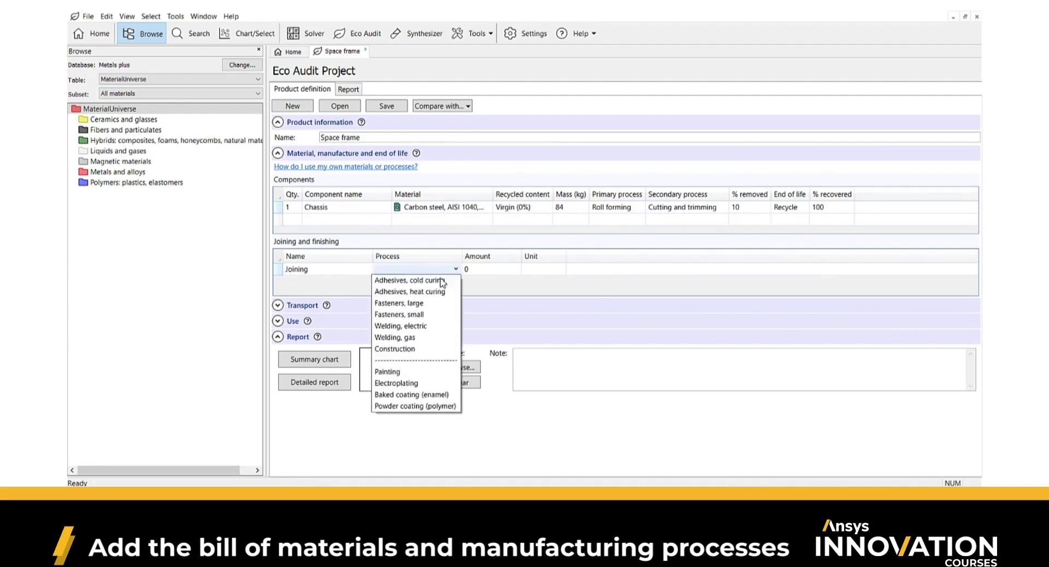
{"action": "left_click", "coordinate": [416, 328]}
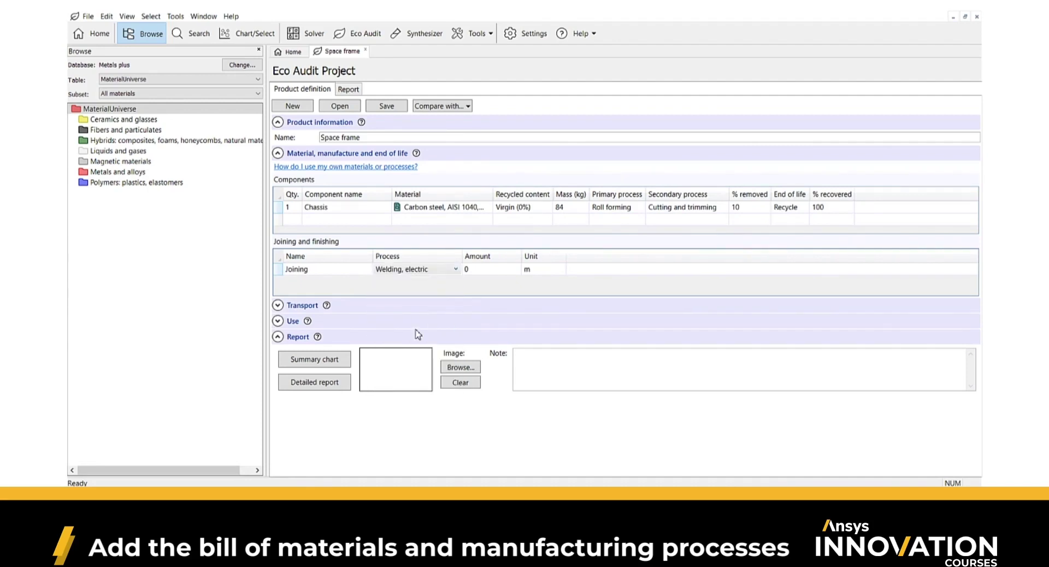
{"action": "left_click", "coordinate": [496, 269]}
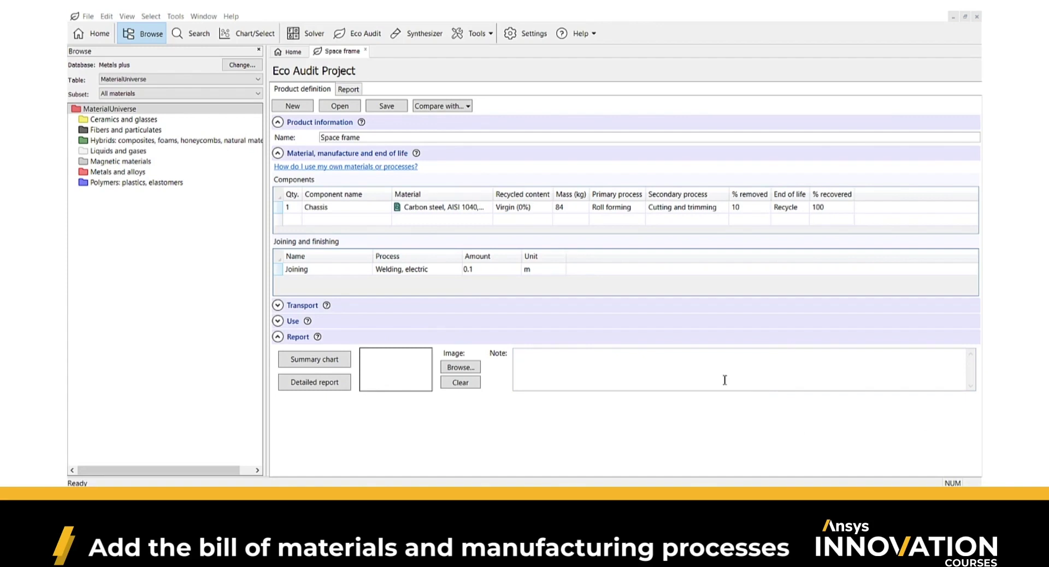
Create a new comparison product named 'Monocoque' and add a 'Chassis' component to it.
{"action": "left_click", "coordinate": [461, 108]}
{"action": "left_click", "coordinate": [486, 133]}
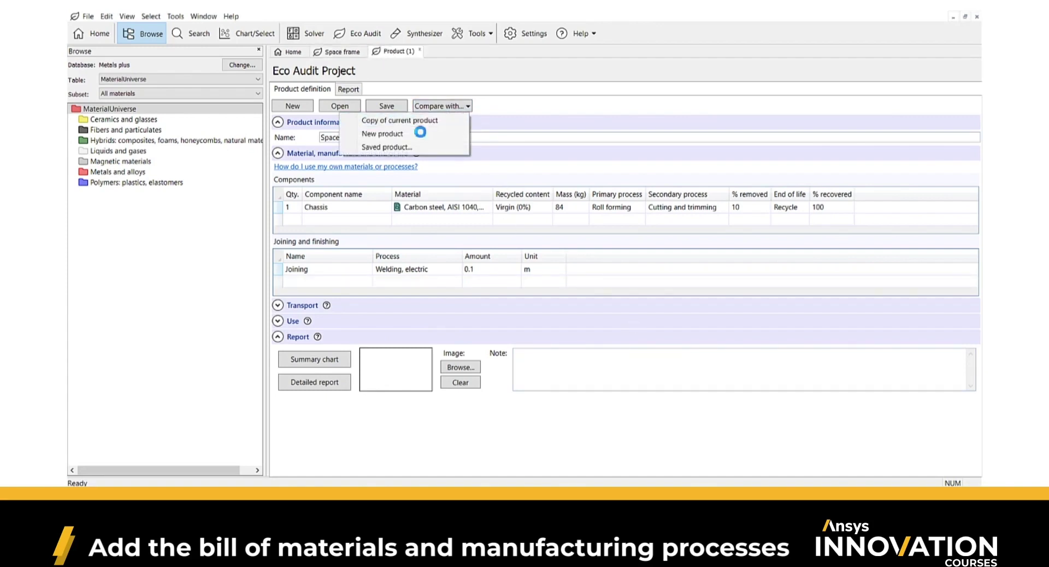
{"action": "left_click_drag", "start_coordinate": [405, 137], "coordinate": [278, 153]}
{"action": "type", "text": "Mon"}
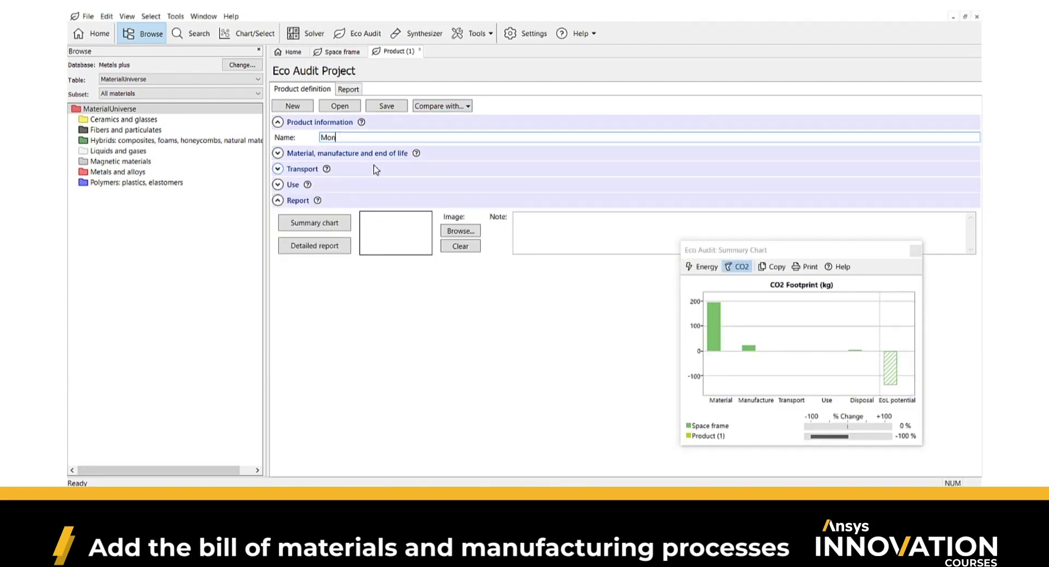
{"action": "type", "text": "ocoque"}
{"action": "left_click", "coordinate": [279, 155]}
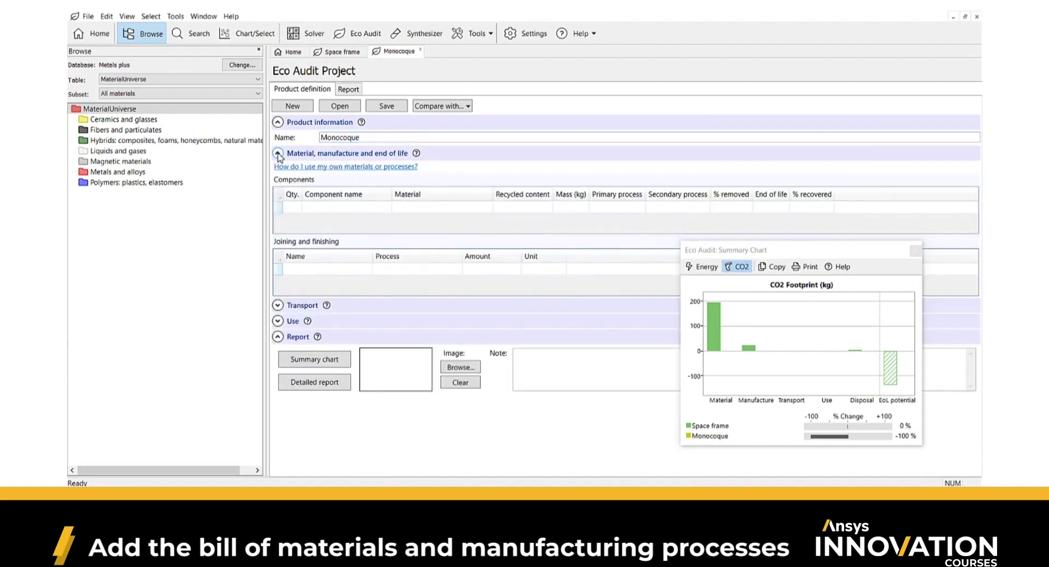
{"action": "left_click", "coordinate": [325, 208]}
{"action": "type", "text": "Chassis"}
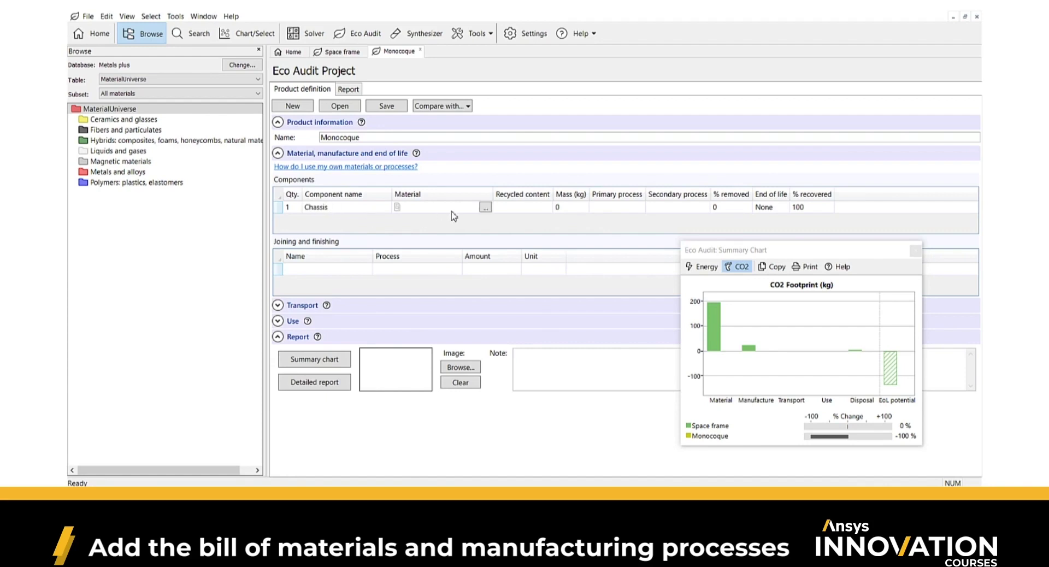
Assign the Epoxy/HS carbon fibre UD lay-up prepreg as the Monocoque chassis material.
{"action": "left_click", "coordinate": [484, 214]}
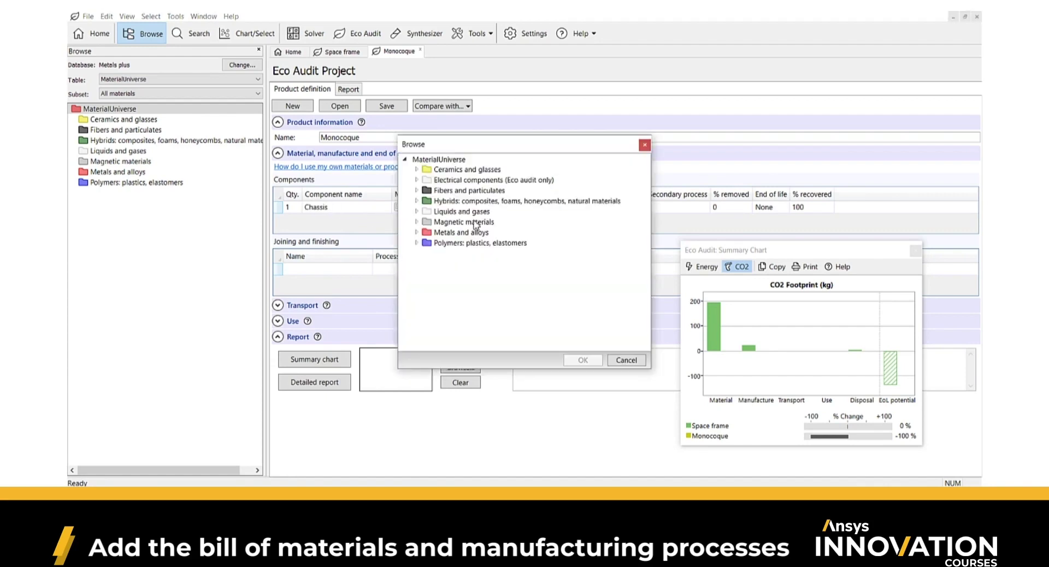
{"action": "left_click", "coordinate": [416, 202]}
{"action": "left_click", "coordinate": [428, 212]}
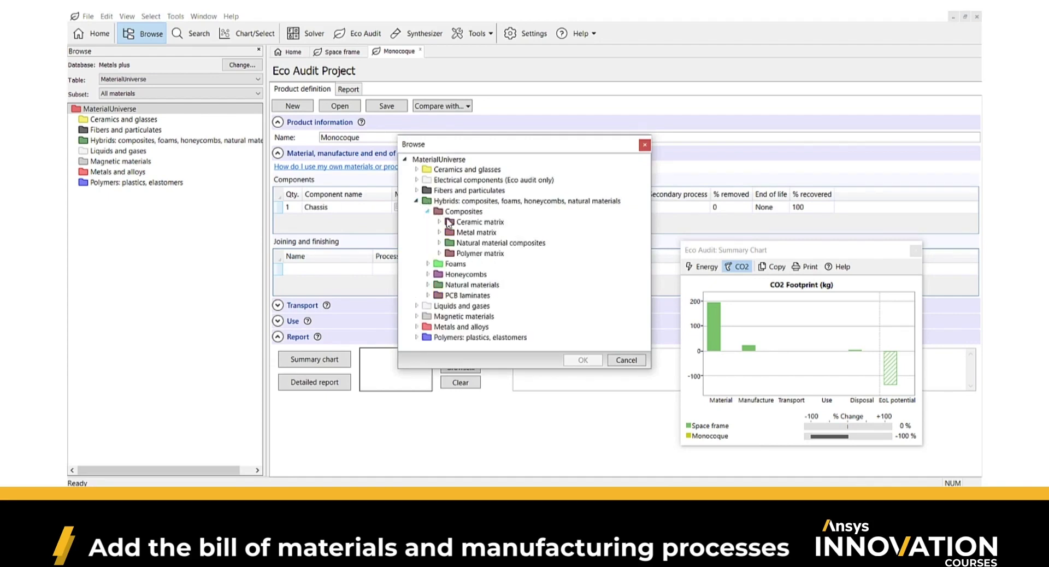
{"action": "left_click", "coordinate": [440, 254]}
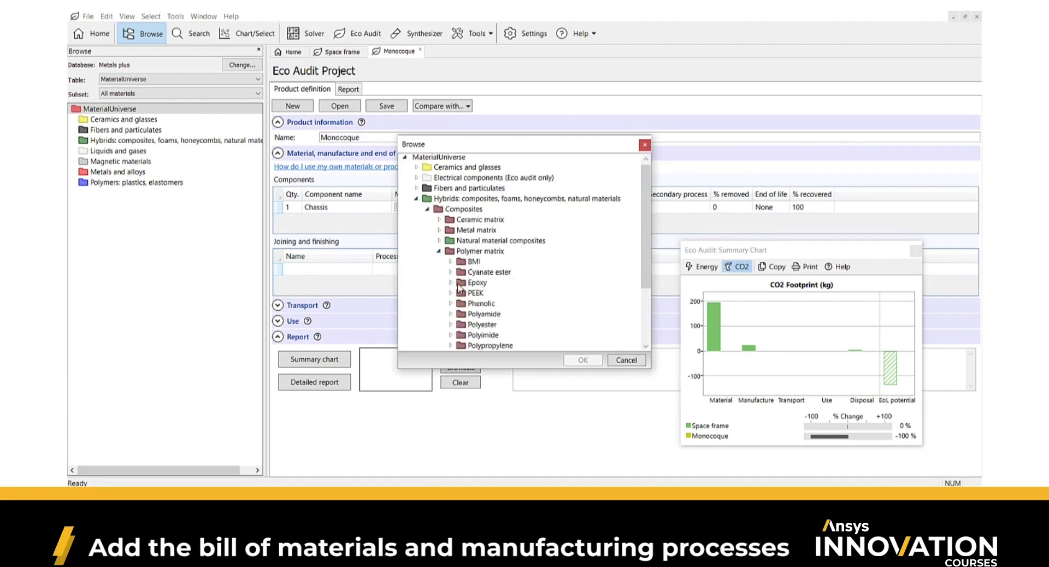
{"action": "left_click", "coordinate": [451, 283]}
{"action": "left_click", "coordinate": [462, 303]}
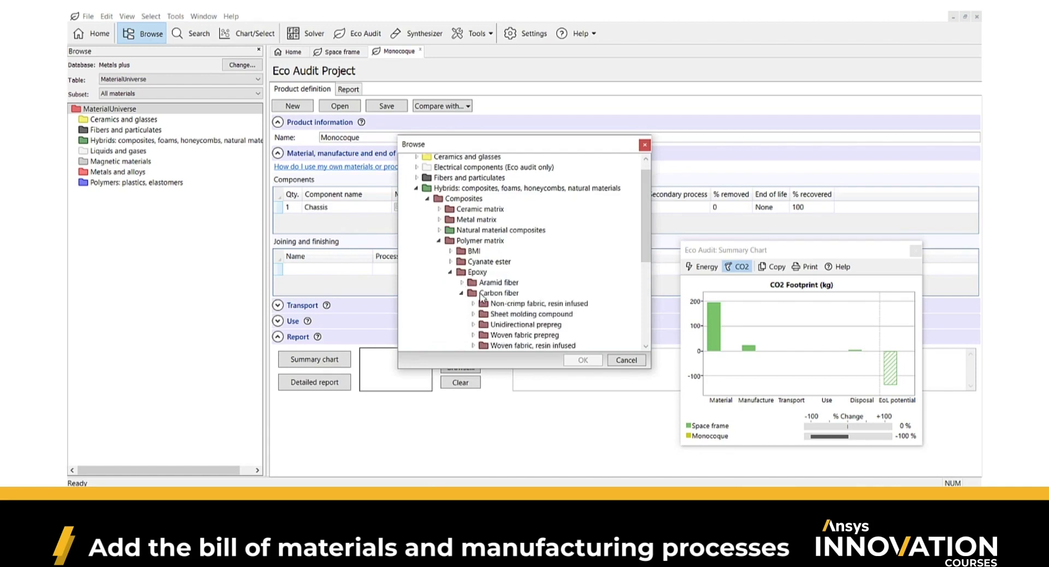
{"action": "scroll", "coordinate": [525, 288], "scroll_direction": "down", "scroll_amount": 1}
{"action": "left_click", "coordinate": [474, 296]}
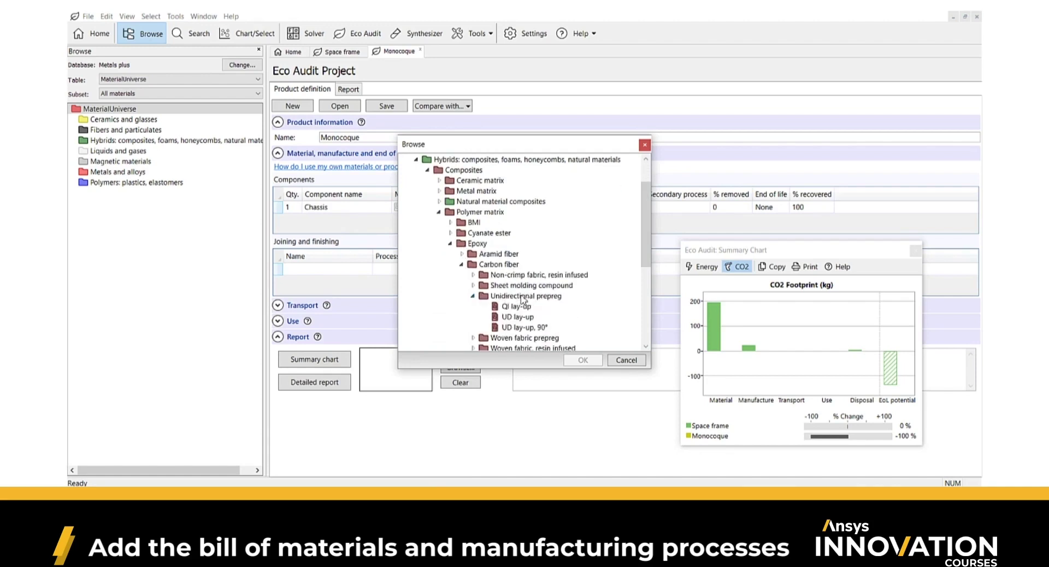
{"action": "double_click", "coordinate": [517, 319]}
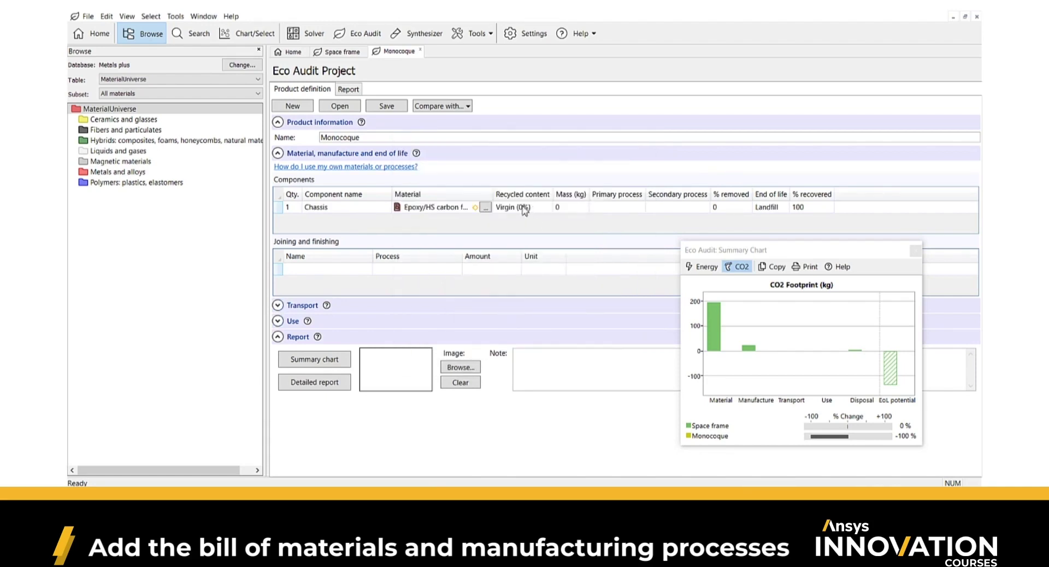
Give the Monocoque chassis a 24 kg mass with Compression molding as primary process.
{"action": "left_click", "coordinate": [578, 212]}
{"action": "type", "text": "2"}
{"action": "type", "text": "4"}
{"action": "left_click", "coordinate": [602, 210]}
{"action": "left_click", "coordinate": [603, 212]}
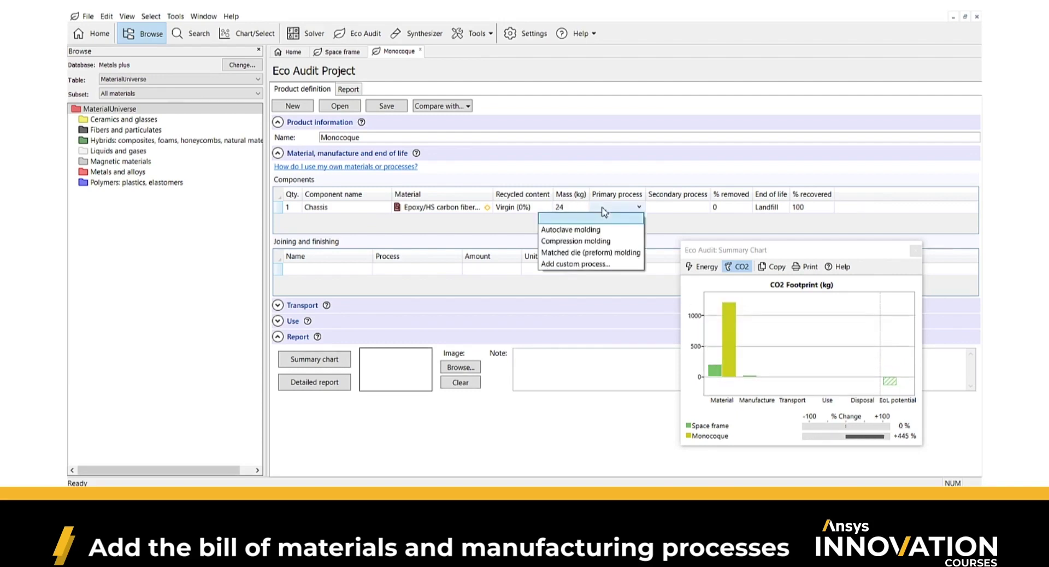
{"action": "left_click", "coordinate": [604, 241]}
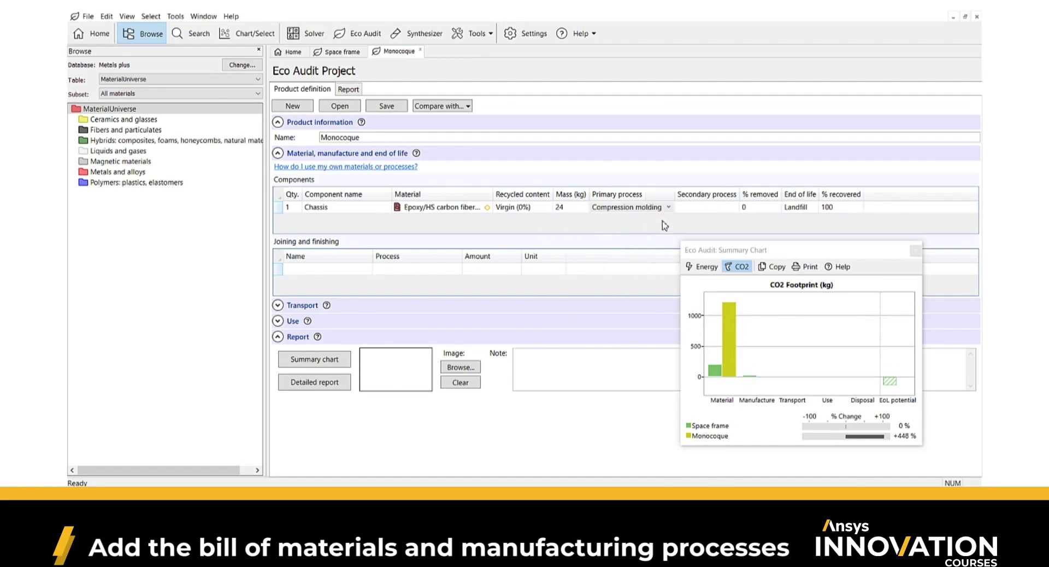
Set the chassis secondary process to Cutting and trimming with 10% removed.
{"action": "left_click", "coordinate": [681, 216]}
{"action": "left_click", "coordinate": [761, 255]}
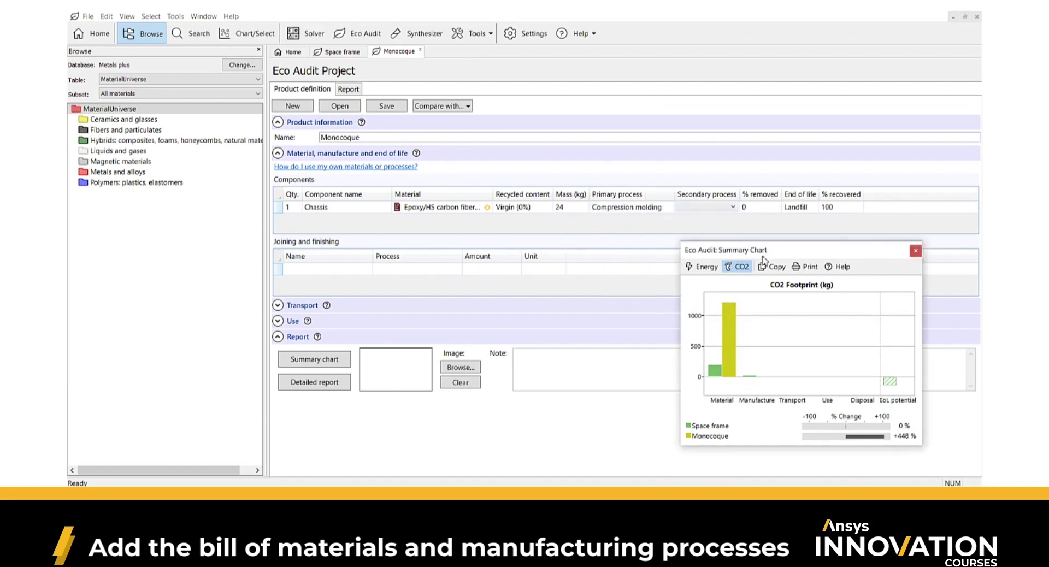
{"action": "left_click_drag", "start_coordinate": [763, 258], "coordinate": [834, 315]}
{"action": "left_click", "coordinate": [733, 207]}
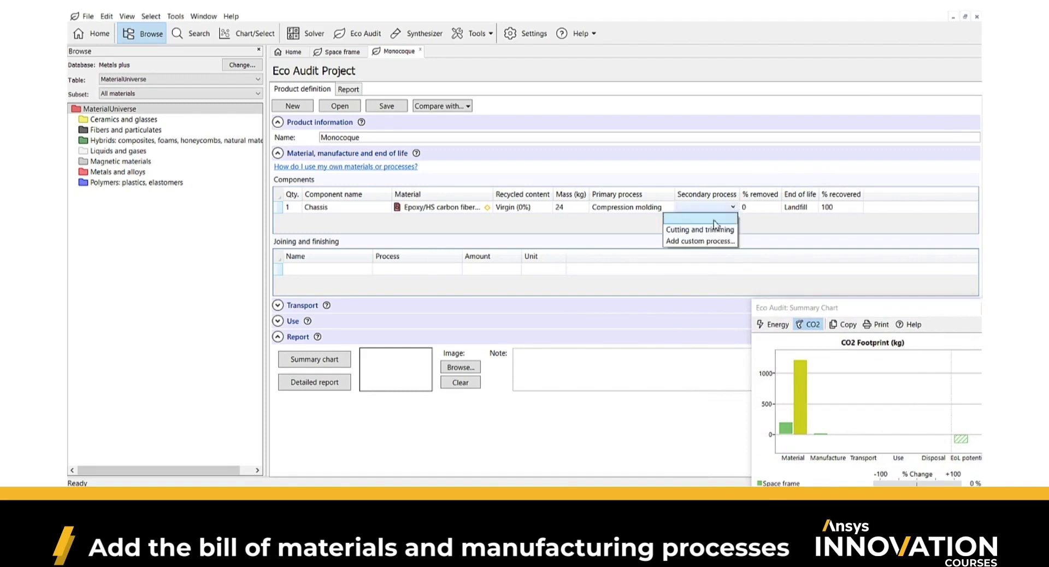
{"action": "left_click", "coordinate": [710, 230]}
{"action": "left_click", "coordinate": [765, 208]}
{"action": "type", "text": "1"}
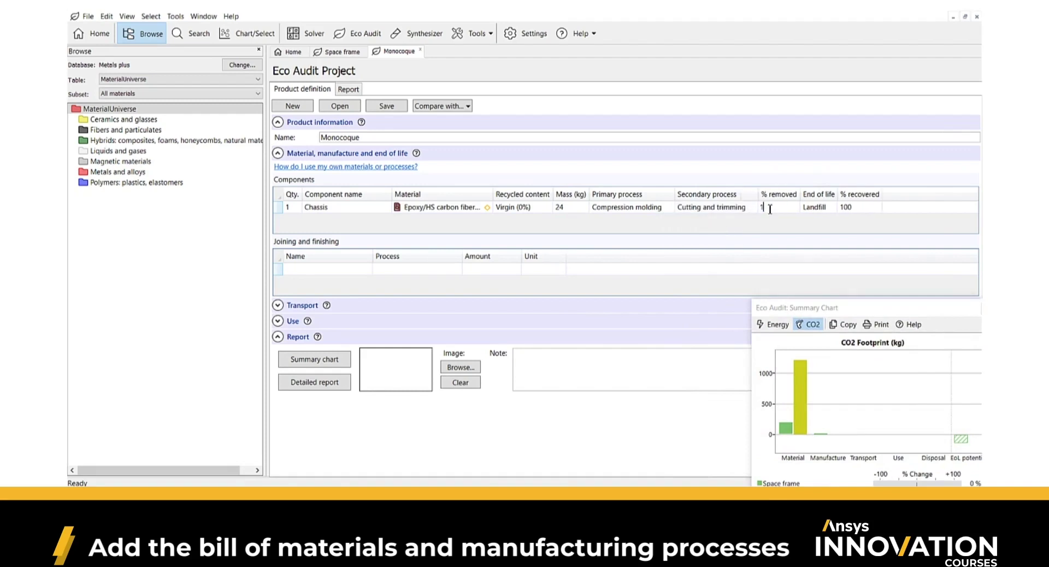
{"action": "type", "text": "0"}
{"action": "left_click", "coordinate": [820, 209]}
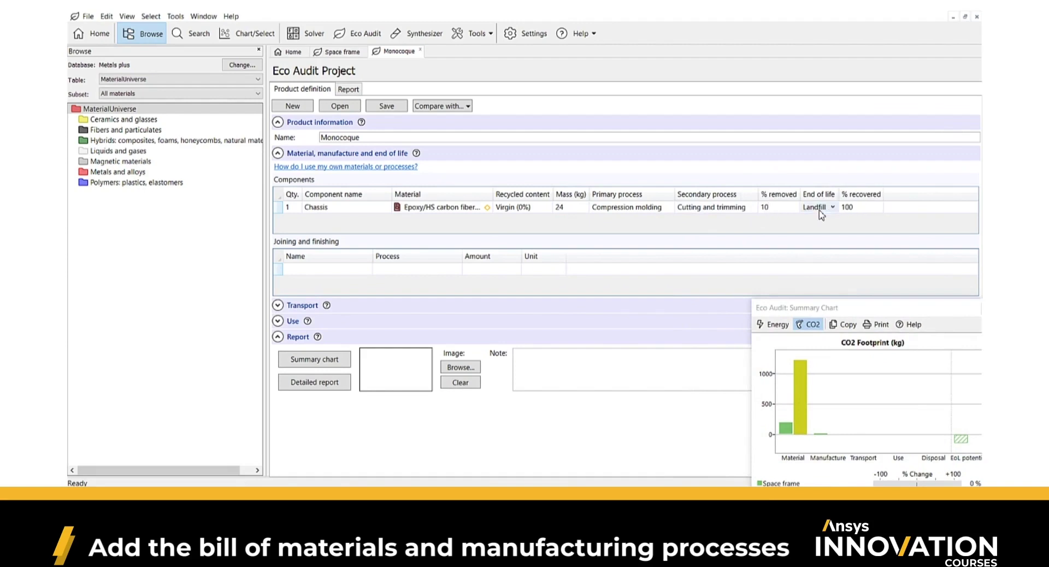
Keep Landfill end of life with 0% recovered and add a 'Honeycomb' component.
{"action": "left_click", "coordinate": [820, 211]}
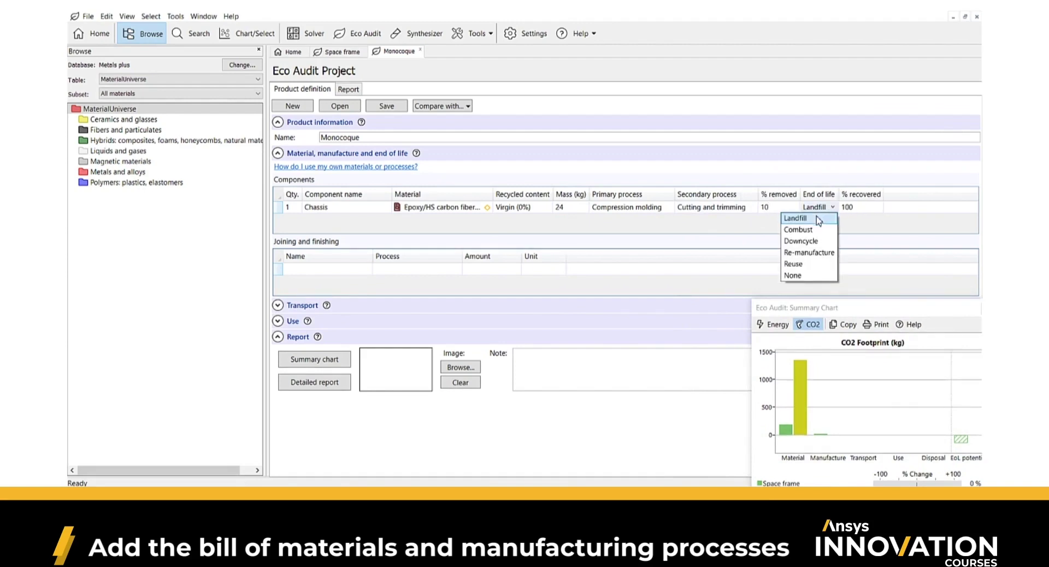
{"action": "left_click", "coordinate": [860, 211]}
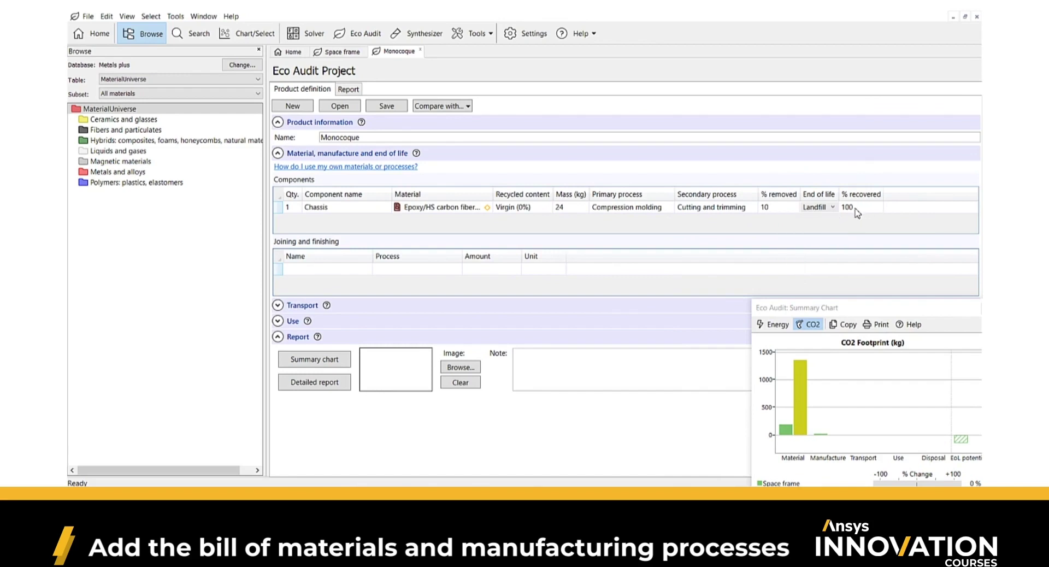
{"action": "type", "text": "0"}
{"action": "key", "text": "Return"}
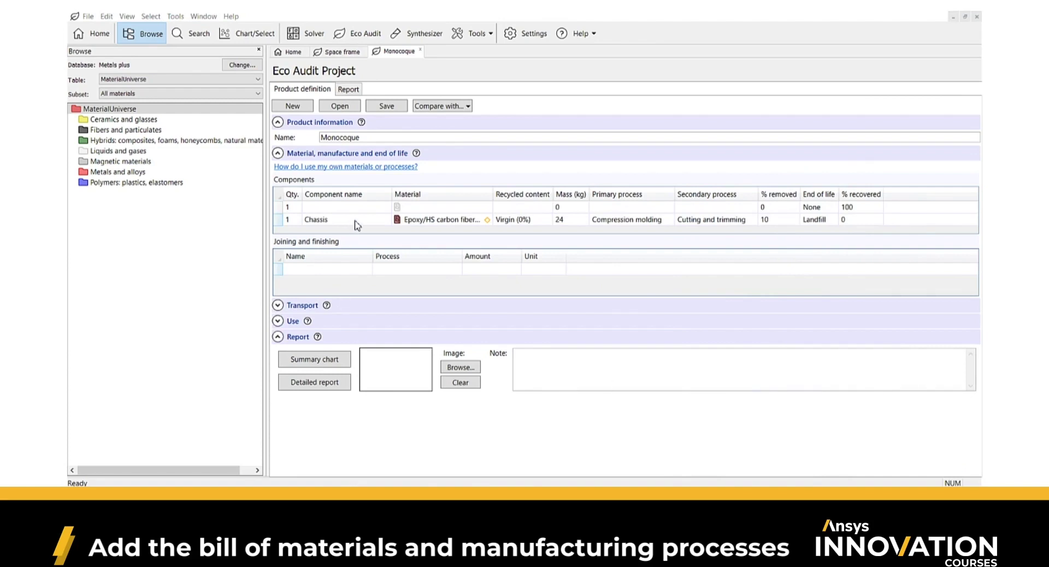
{"action": "left_click", "coordinate": [371, 208]}
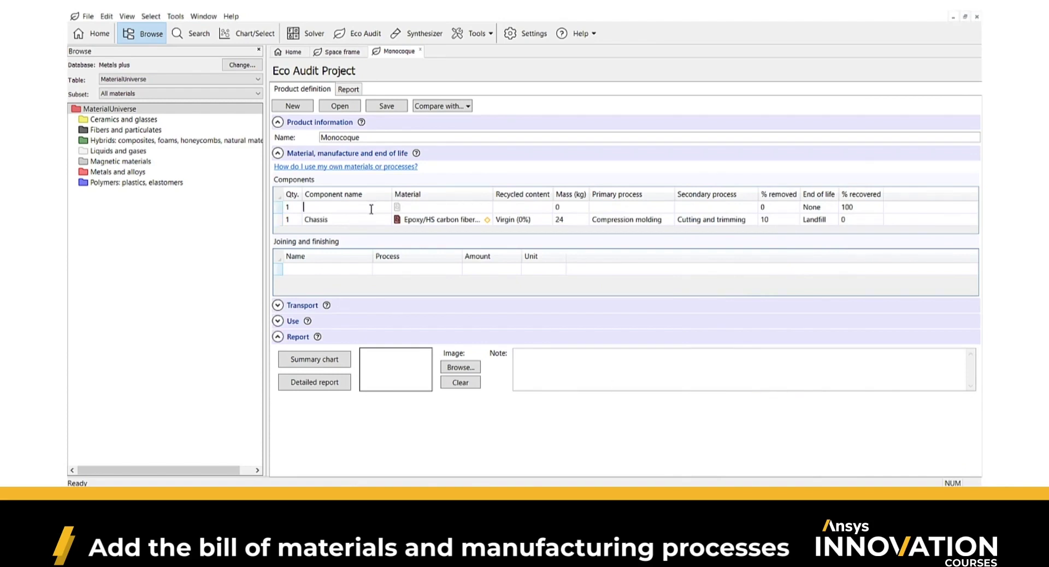
{"action": "type", "text": "Honeycomb"}
Assign Aluminum 3003 honeycomb (0.022) from Hybrids > Honeycombs > Expanded > Longitudinal to the Honeycomb.
{"action": "key", "text": "Tab"}
{"action": "left_click", "coordinate": [486, 208]}
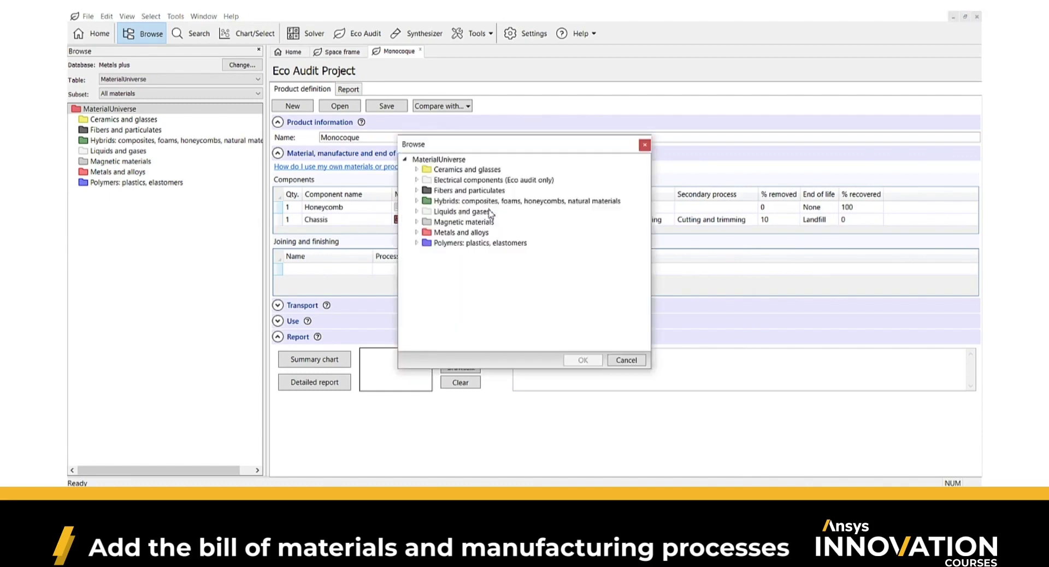
{"action": "left_click", "coordinate": [417, 201]}
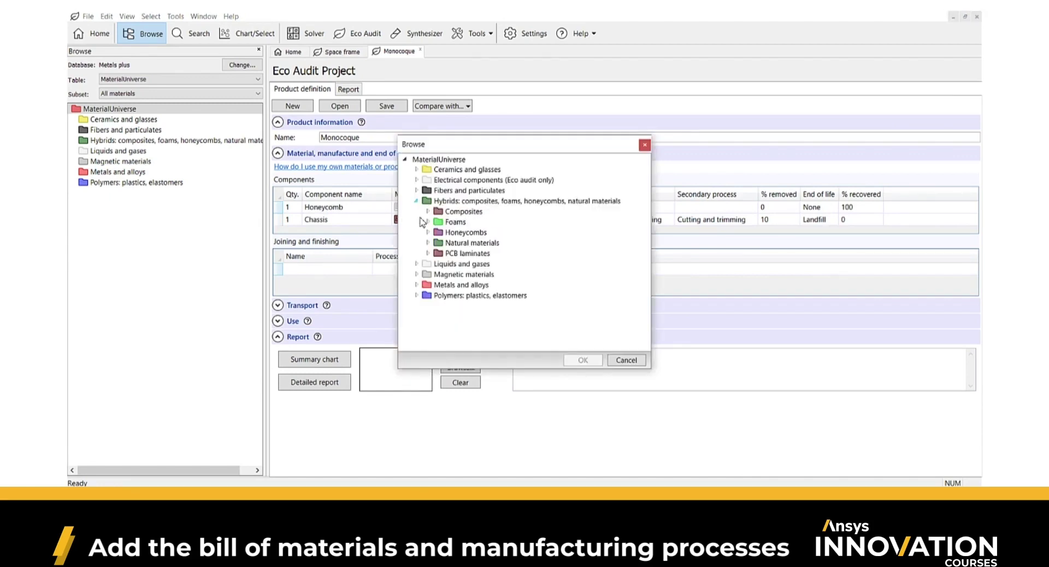
{"action": "left_click", "coordinate": [427, 232]}
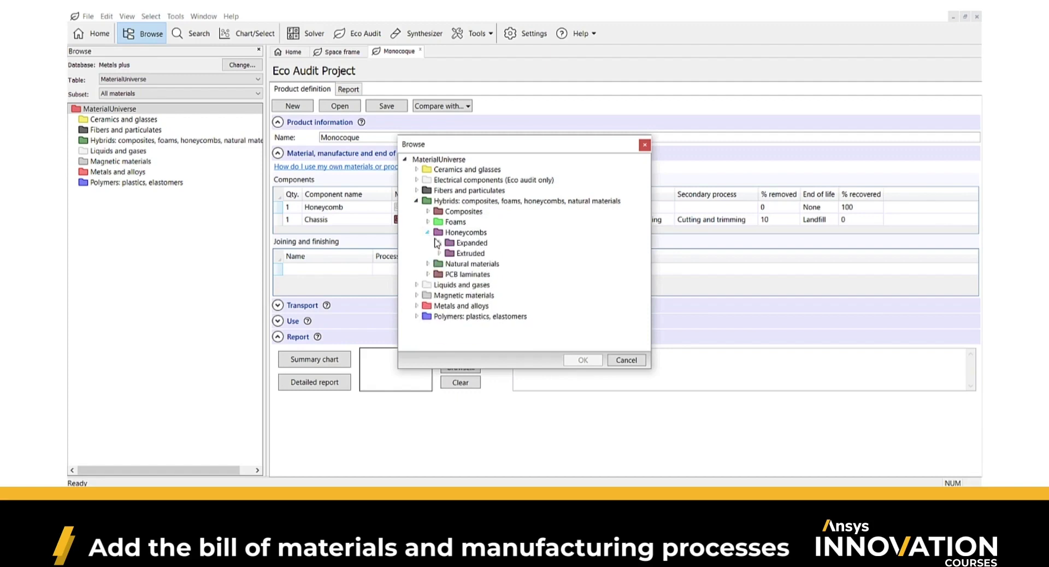
{"action": "left_click", "coordinate": [440, 243]}
{"action": "left_click", "coordinate": [450, 253]}
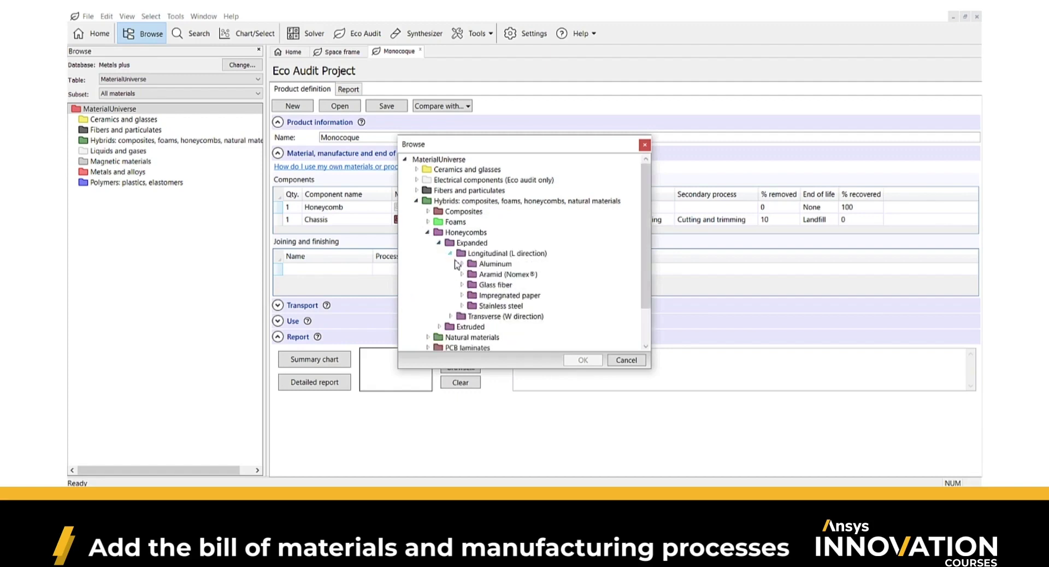
{"action": "left_click", "coordinate": [462, 264]}
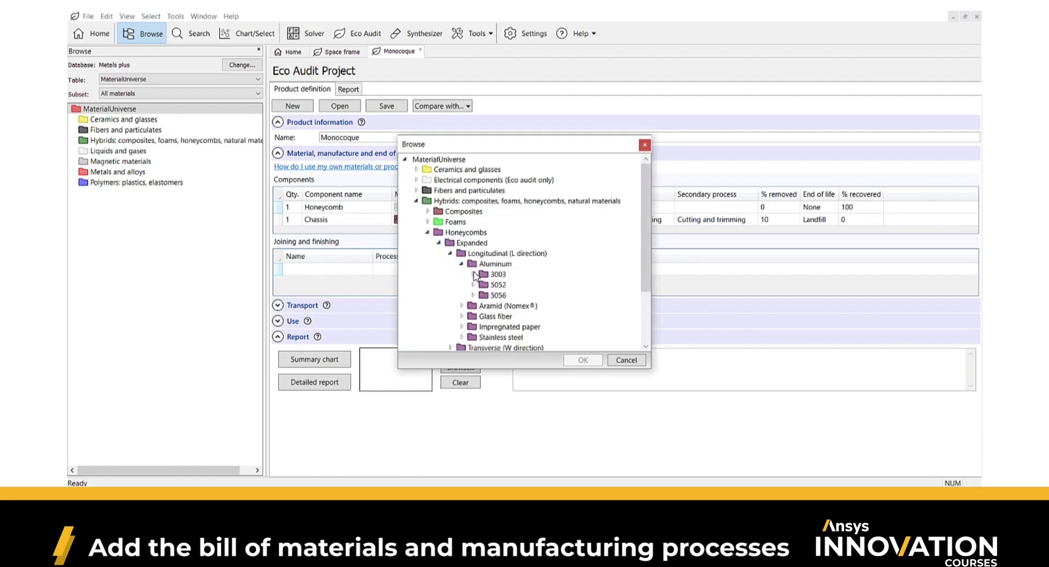
{"action": "left_click", "coordinate": [473, 274]}
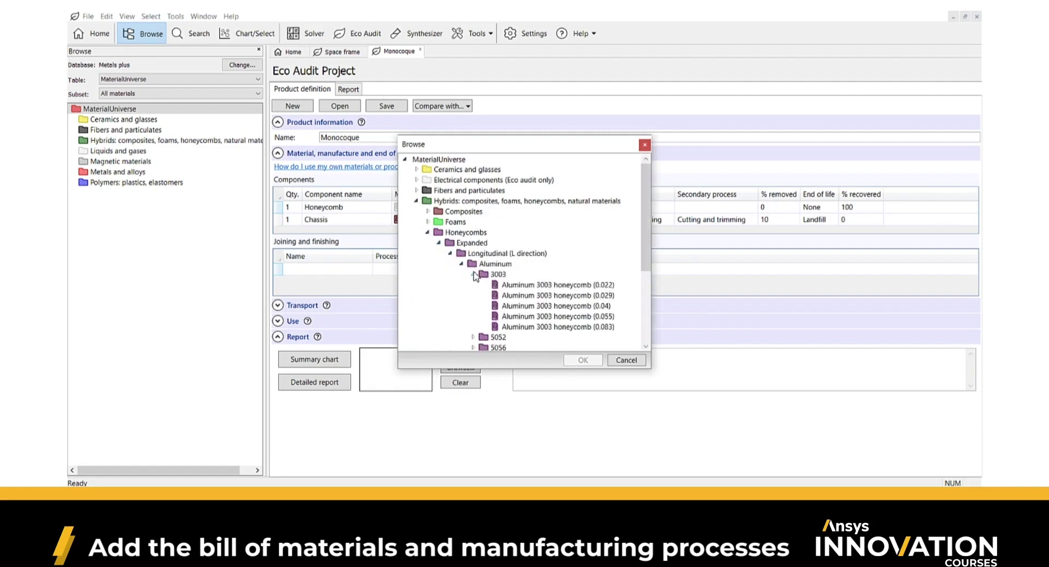
{"action": "left_click", "coordinate": [515, 286]}
{"action": "double_click", "coordinate": [514, 285]}
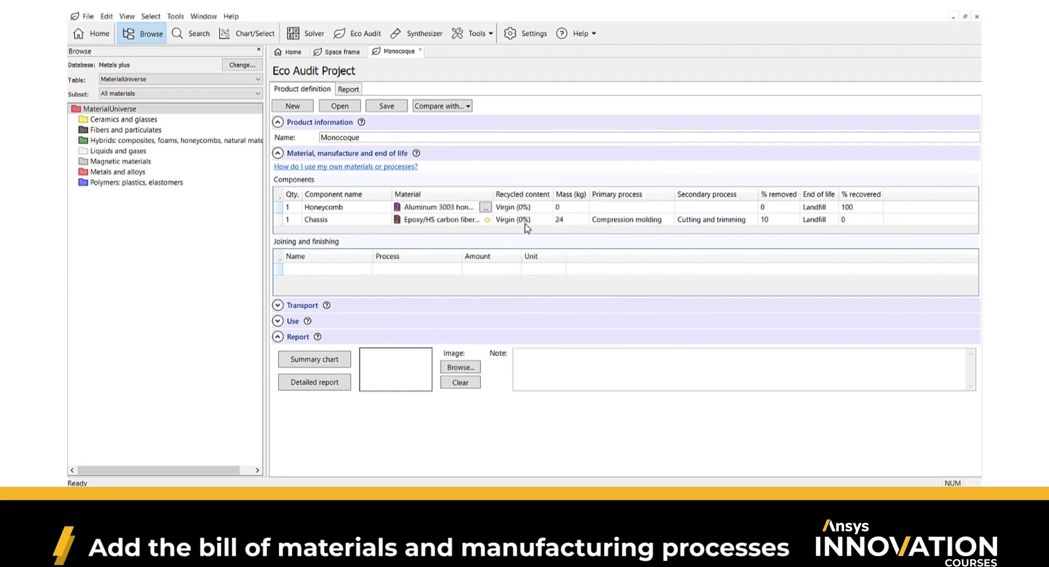
Set the Honeycomb mass to 4 kg and choose a custom primary process.
{"action": "left_click", "coordinate": [584, 208]}
{"action": "type", "text": "4"}
{"action": "key", "text": "Tab"}
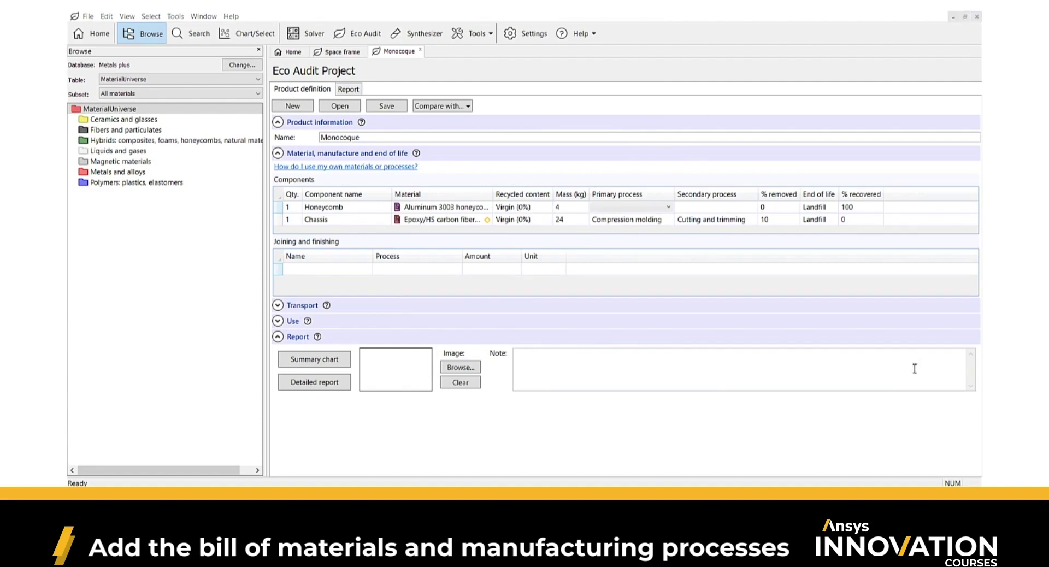
{"action": "left_click", "coordinate": [669, 208]}
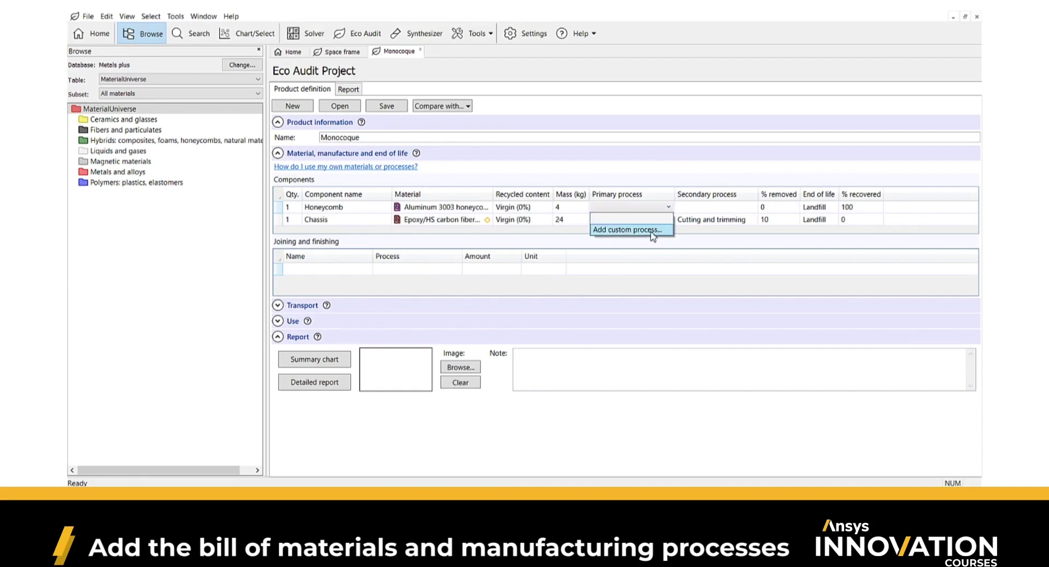
{"action": "left_click", "coordinate": [652, 230]}
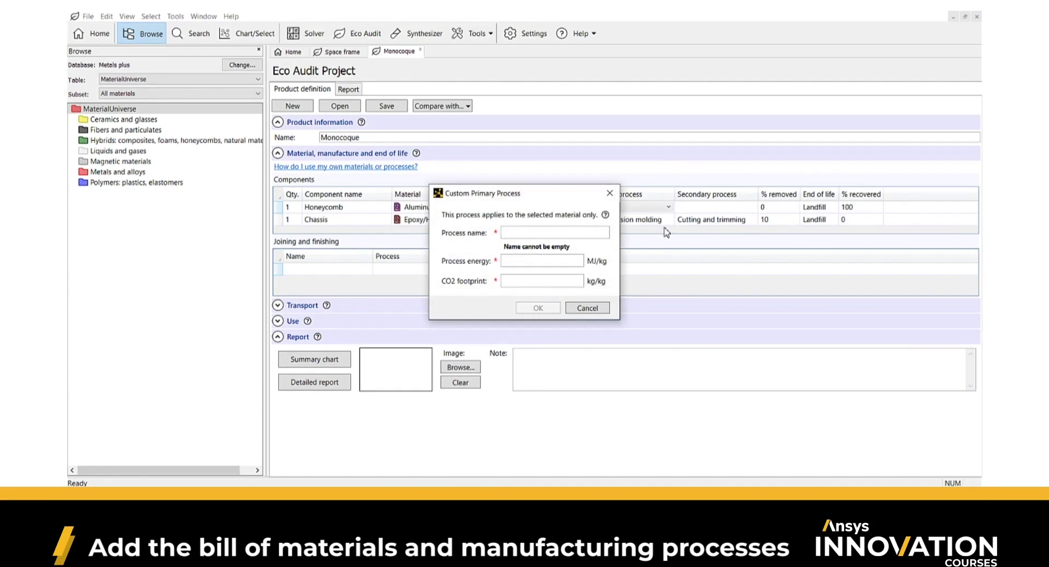
Define the custom primary process 'AL 3004 process' at 3.3 MJ/kg energy and 0.25 kg/kg CO2.
{"action": "left_click", "coordinate": [590, 233]}
{"action": "type", "text": "AL 30"}
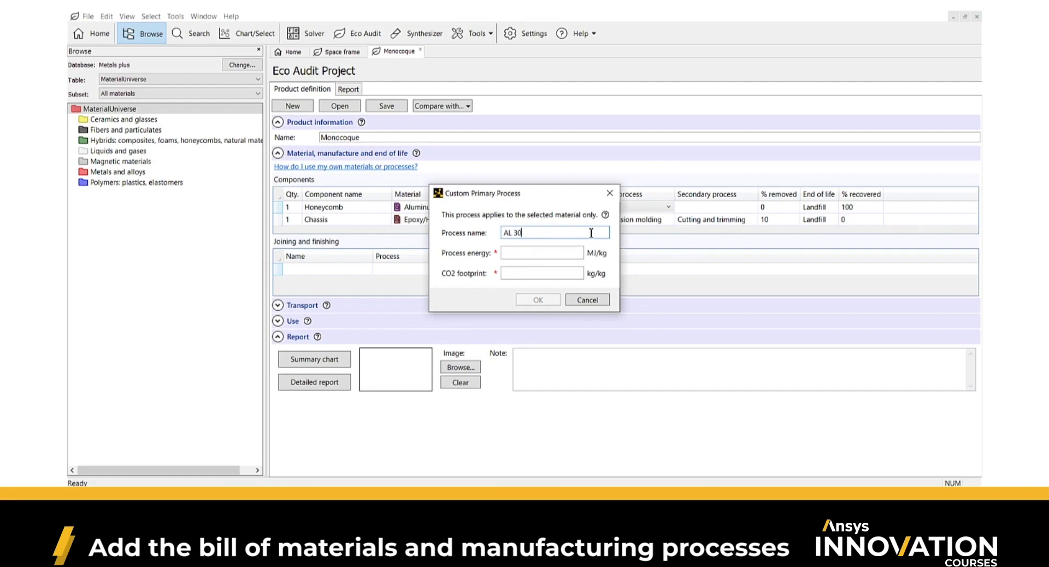
{"action": "type", "text": "04 process"}
{"action": "left_click", "coordinate": [576, 255]}
{"action": "type", "text": "3.3"}
{"action": "left_click", "coordinate": [559, 273]}
{"action": "type", "text": "0.25"}
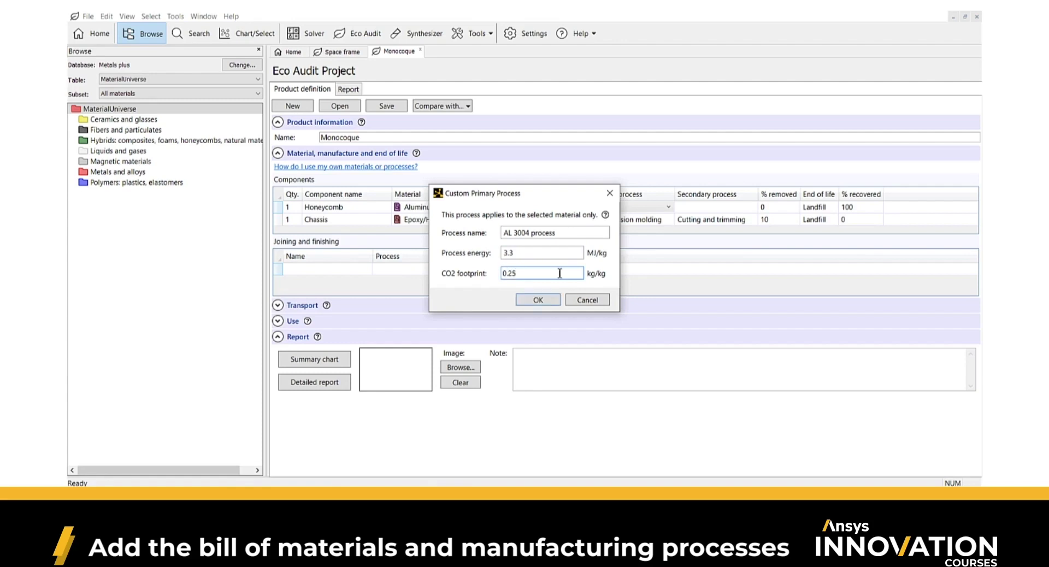
{"action": "left_click", "coordinate": [538, 300]}
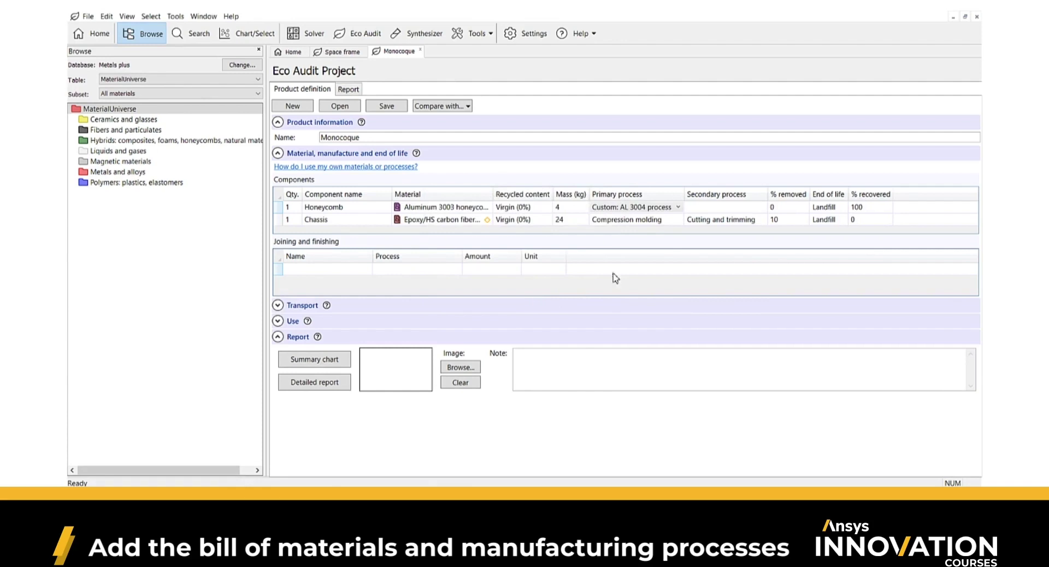
Set the Honeycomb to Cutting and trimming with 10% removed and Reuse at end of life.
{"action": "left_click", "coordinate": [703, 209]}
{"action": "left_click", "coordinate": [702, 209]}
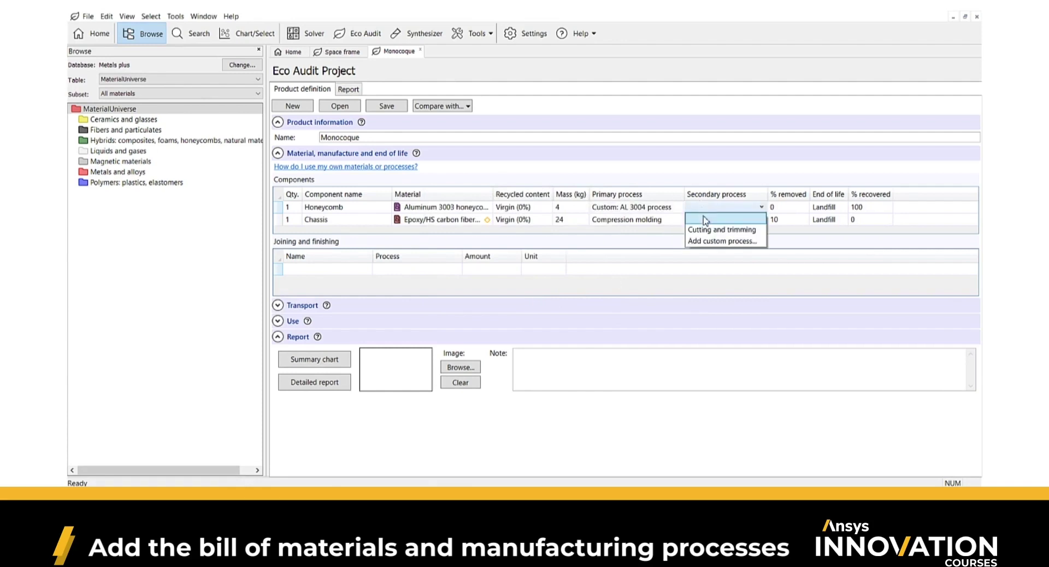
{"action": "left_click", "coordinate": [709, 221]}
{"action": "left_click", "coordinate": [775, 208]}
{"action": "type", "text": "10"}
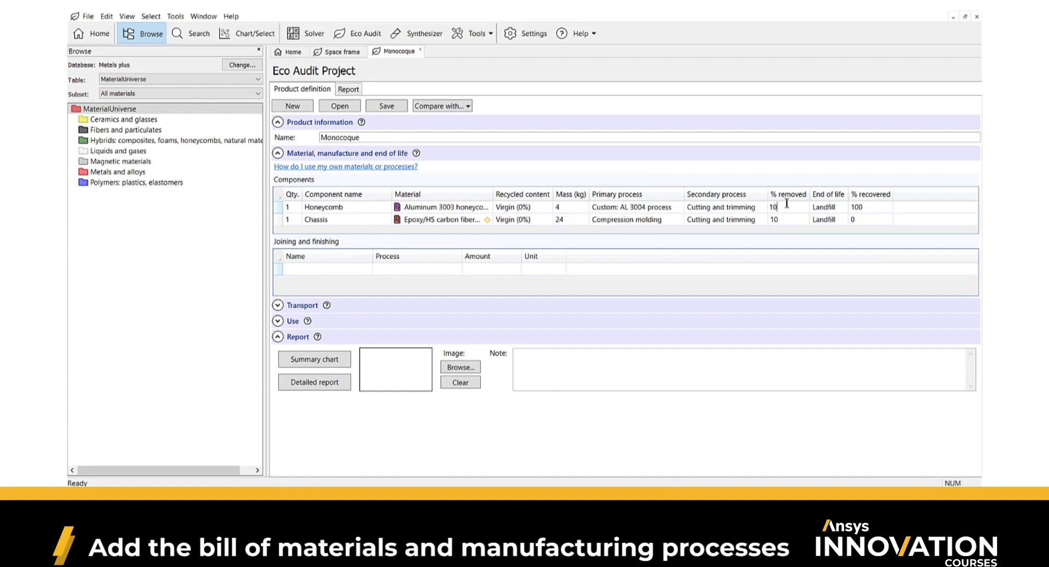
{"action": "left_click", "coordinate": [842, 209]}
{"action": "left_click", "coordinate": [843, 211]}
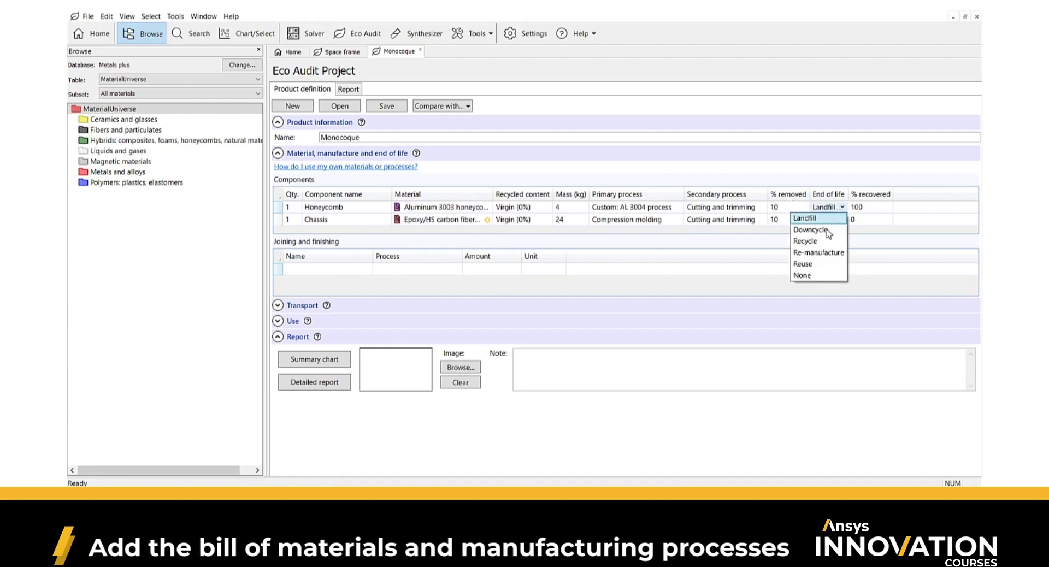
{"action": "left_click", "coordinate": [825, 265]}
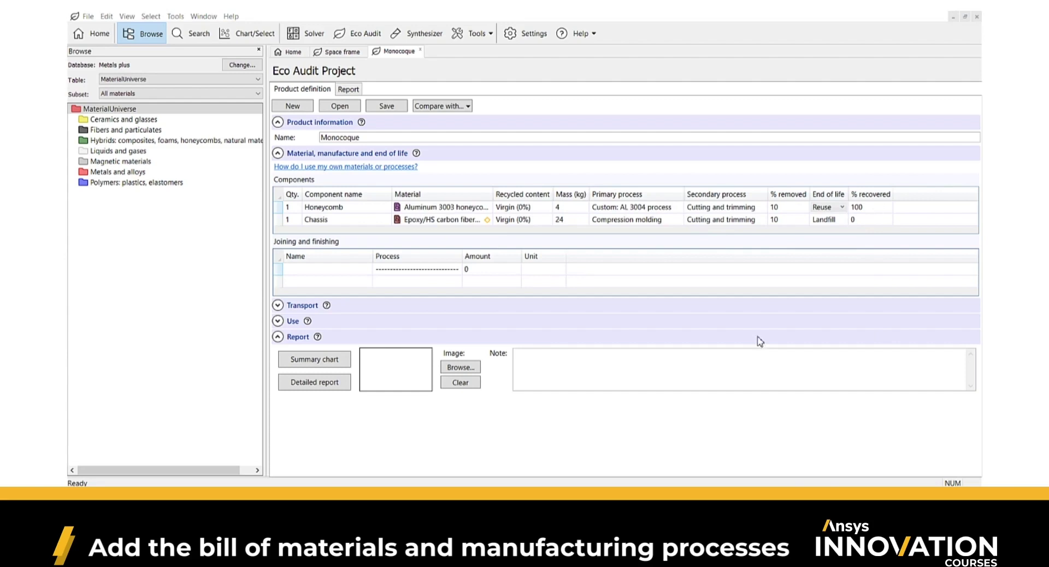
Add an 'Adhesives' joining entry using 'Adhesives, heat curing' with amount 50, then start correcting the amount.
{"action": "left_click", "coordinate": [354, 272]}
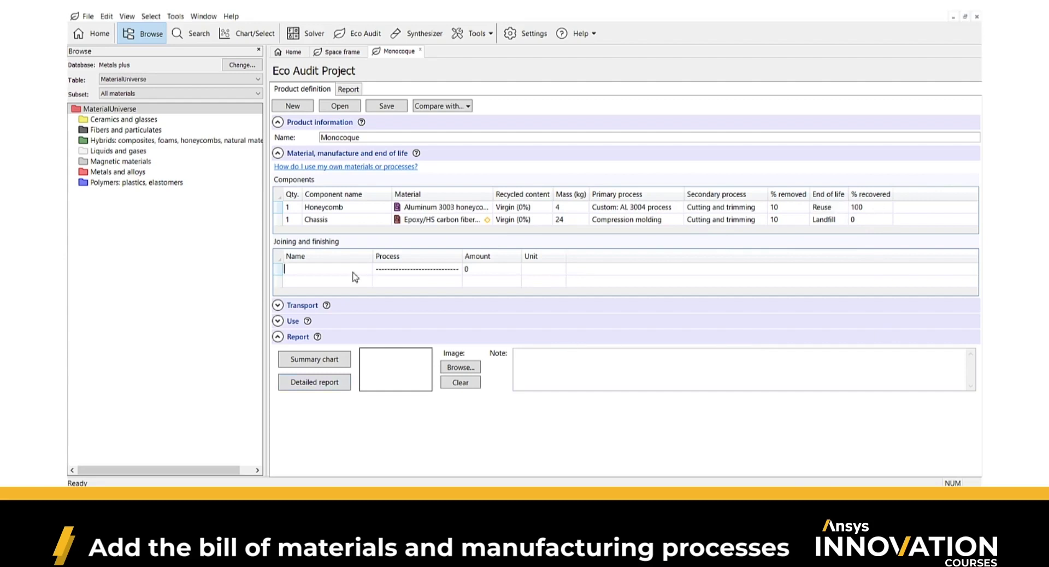
{"action": "type", "text": "Adhesives"}
{"action": "left_click", "coordinate": [389, 271]}
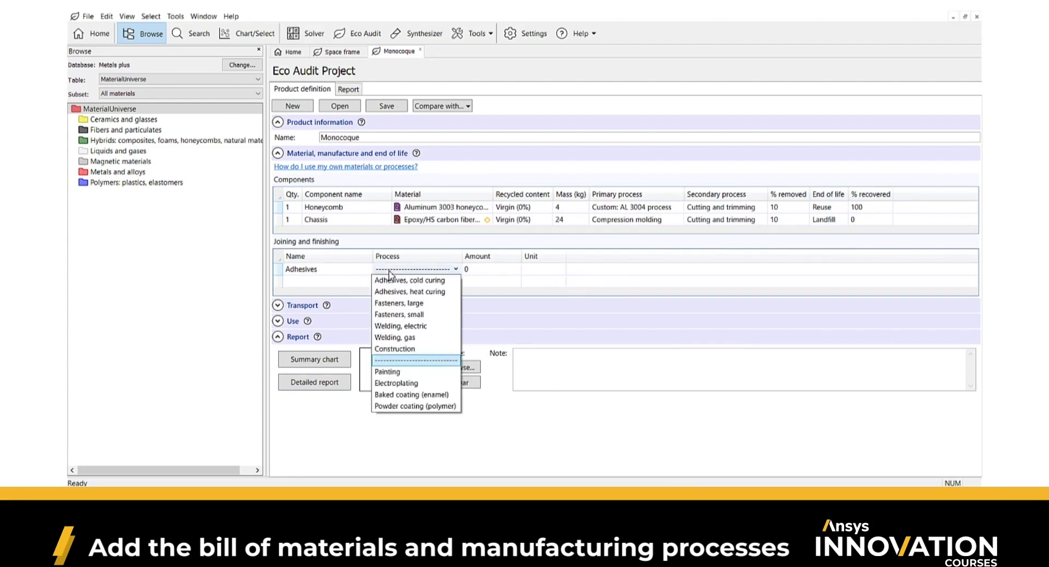
{"action": "left_click", "coordinate": [403, 291]}
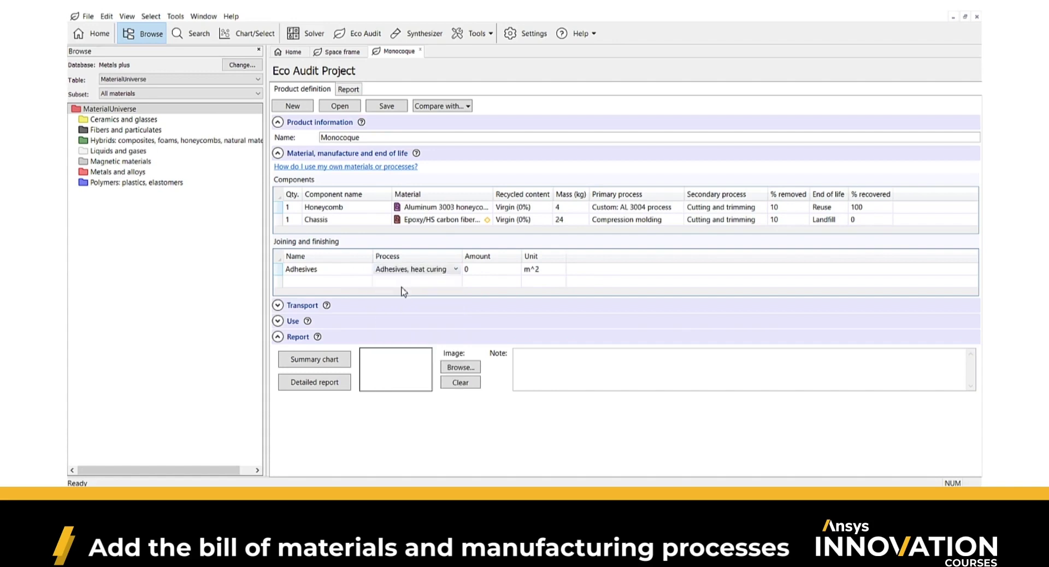
{"action": "left_click", "coordinate": [470, 272]}
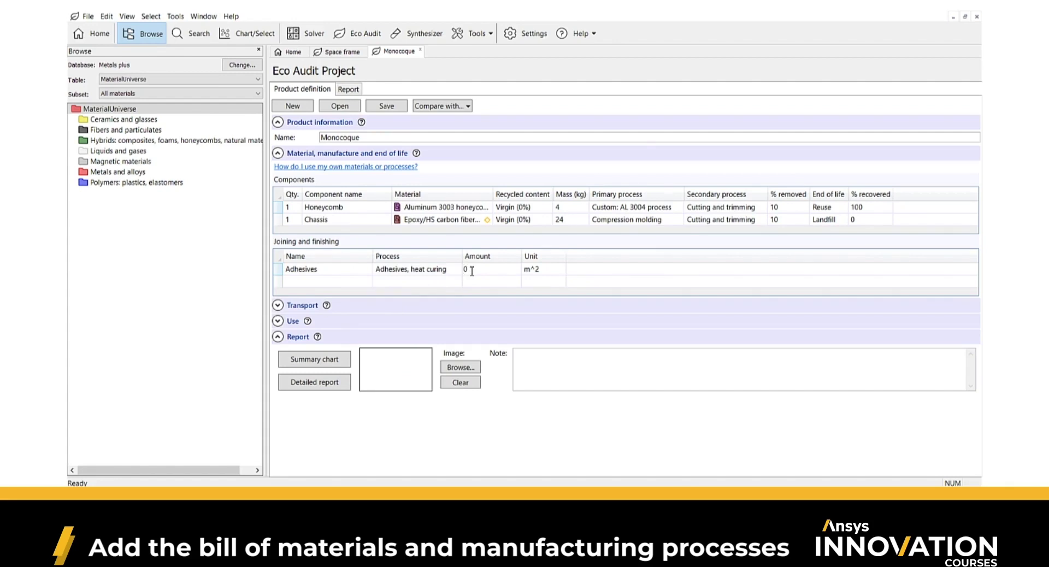
{"action": "type", "text": "50"}
{"action": "left_click", "coordinate": [531, 410]}
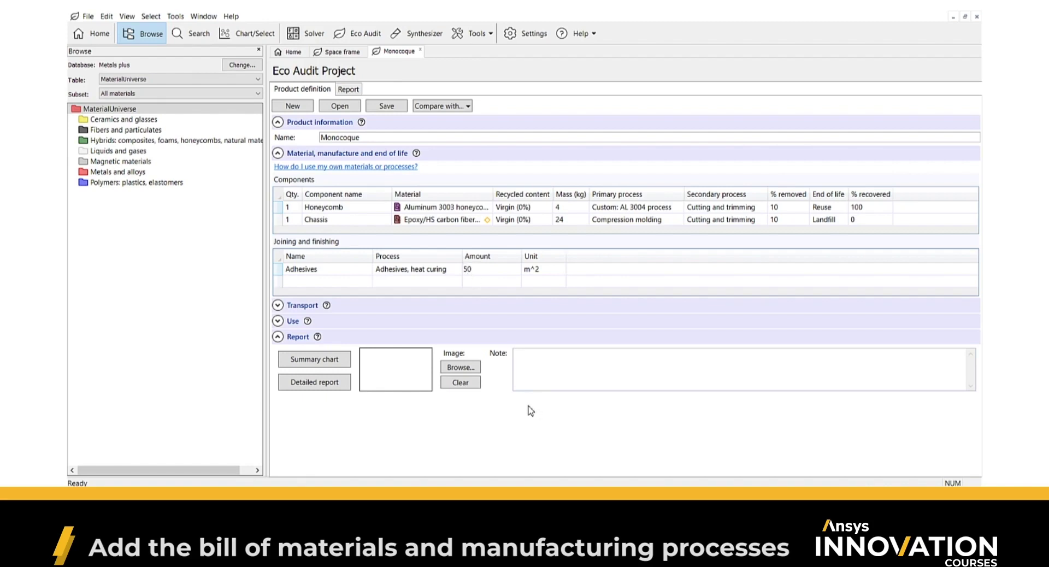
{"action": "left_click", "coordinate": [479, 270]}
{"action": "key", "text": "BackSpace"}
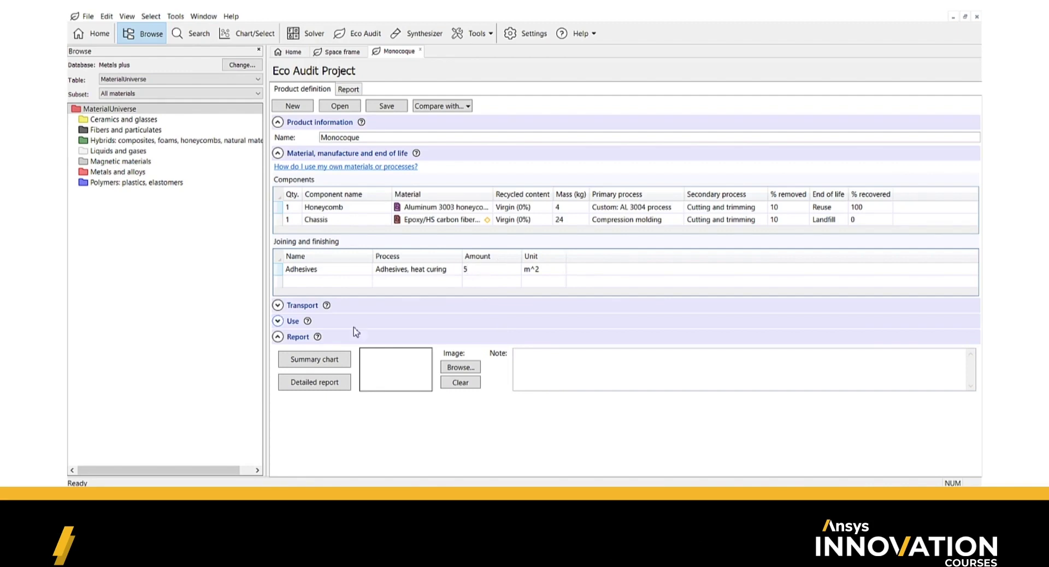
Show the CO2 summary chart comparing Monocoque with Space frame, then move and enlarge it.
{"action": "left_click", "coordinate": [325, 365]}
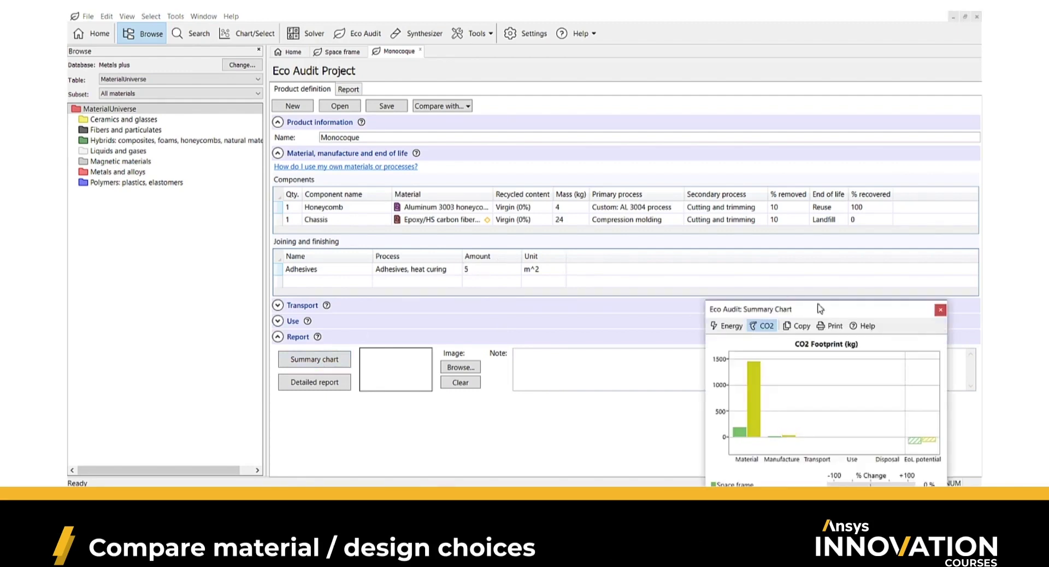
{"action": "left_click_drag", "start_coordinate": [821, 314], "coordinate": [634, 137]}
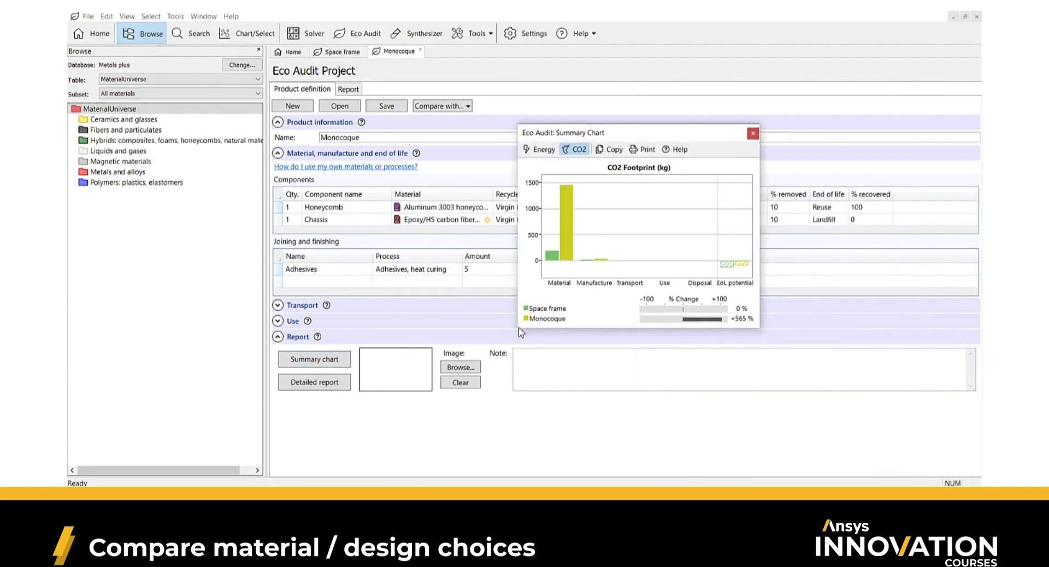
{"action": "left_click_drag", "start_coordinate": [515, 329], "coordinate": [361, 452]}
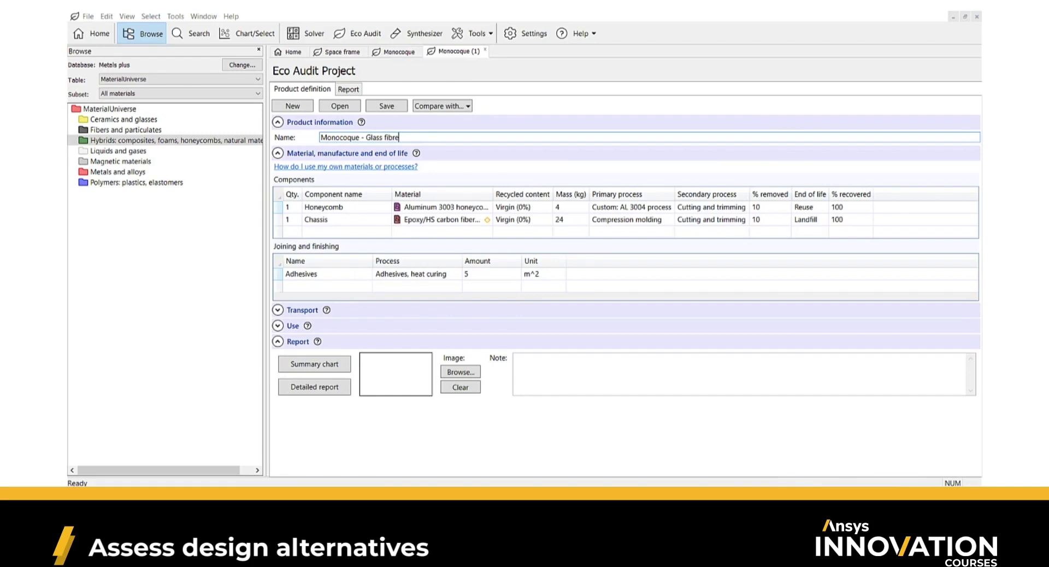
Close the extra tab, add a copy of the current product for comparison, and close the chart.
{"action": "key", "text": "ctrl+F4"}
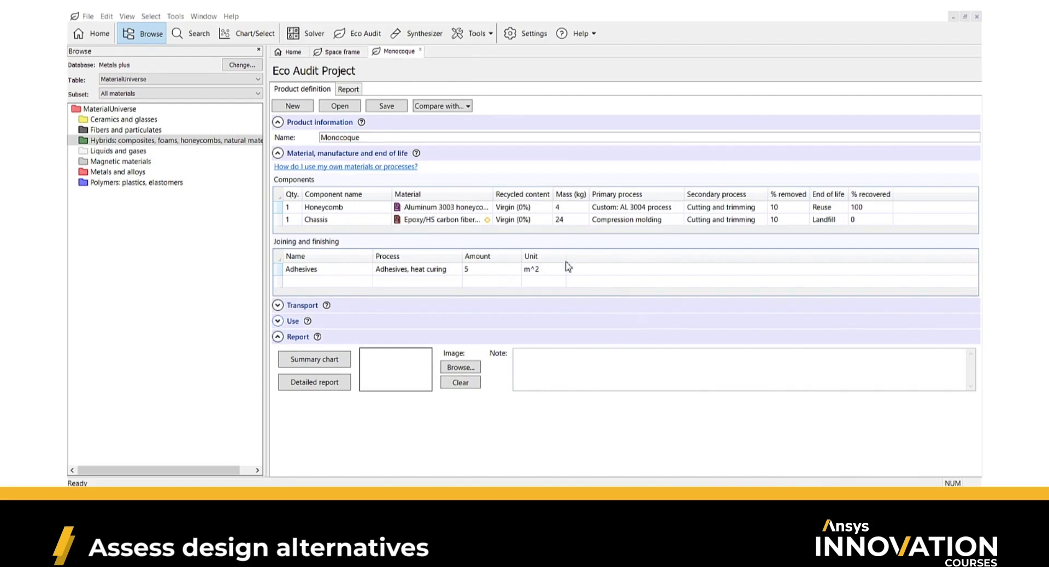
{"action": "left_click", "coordinate": [449, 107]}
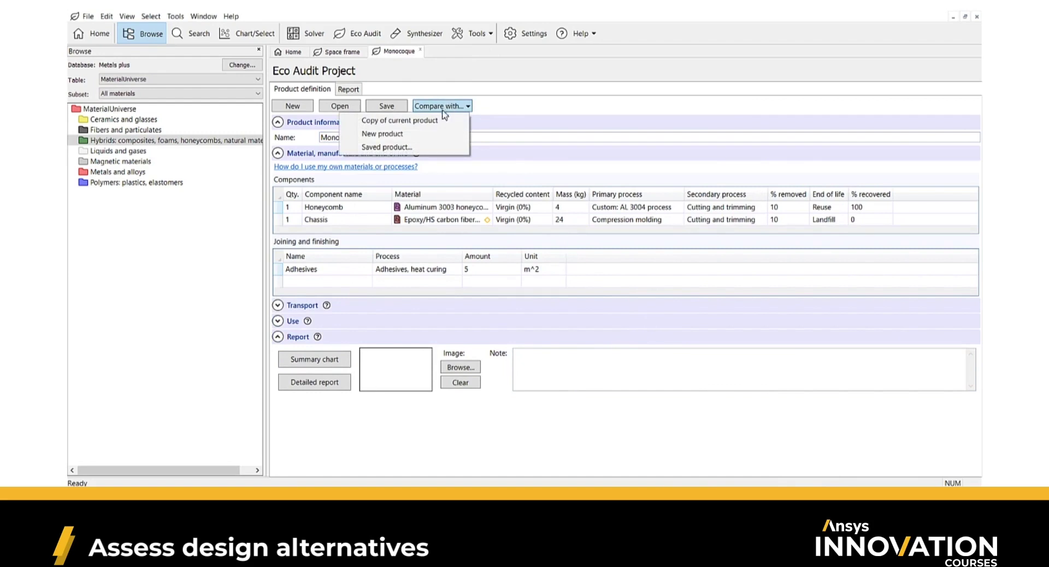
{"action": "left_click", "coordinate": [439, 120]}
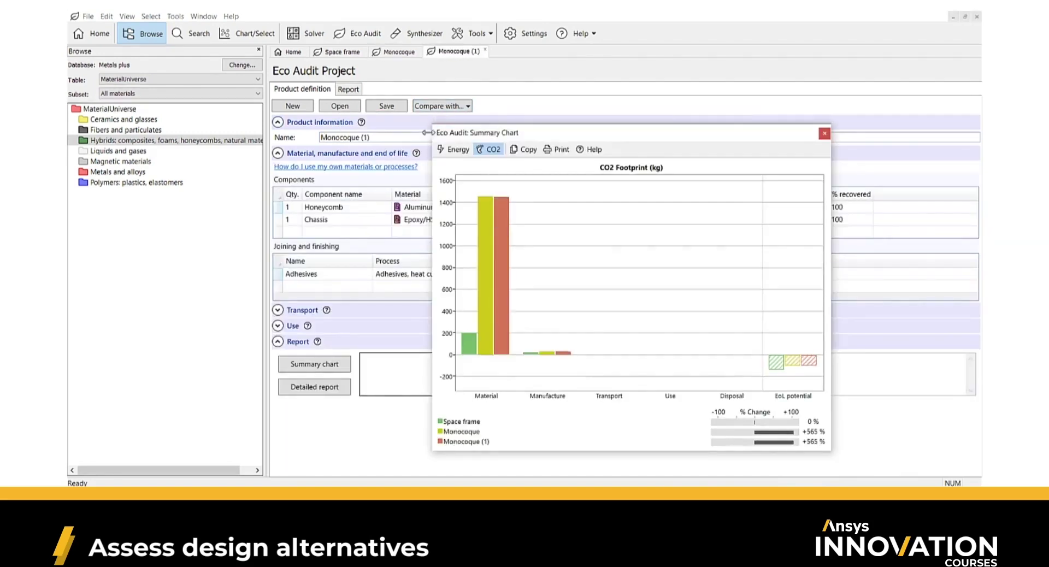
{"action": "left_click", "coordinate": [824, 133]}
Rename the copied product to 'Monocoque - Glass fibre'.
{"action": "left_click", "coordinate": [382, 138]}
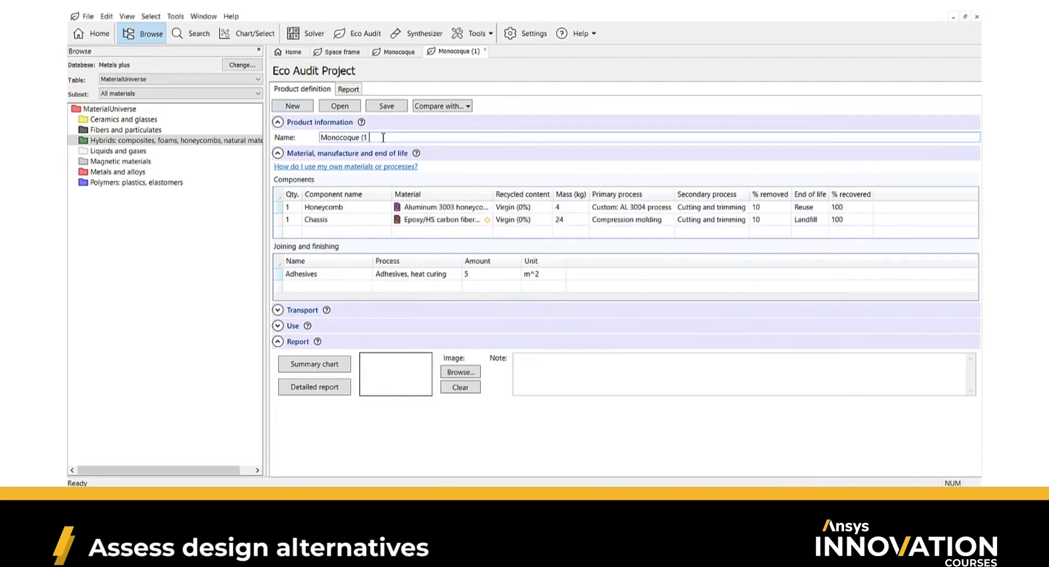
{"action": "key", "text": "BackSpace"}
{"action": "type", "text": "- Glass fibre"}
{"action": "left_click", "coordinate": [563, 224]}
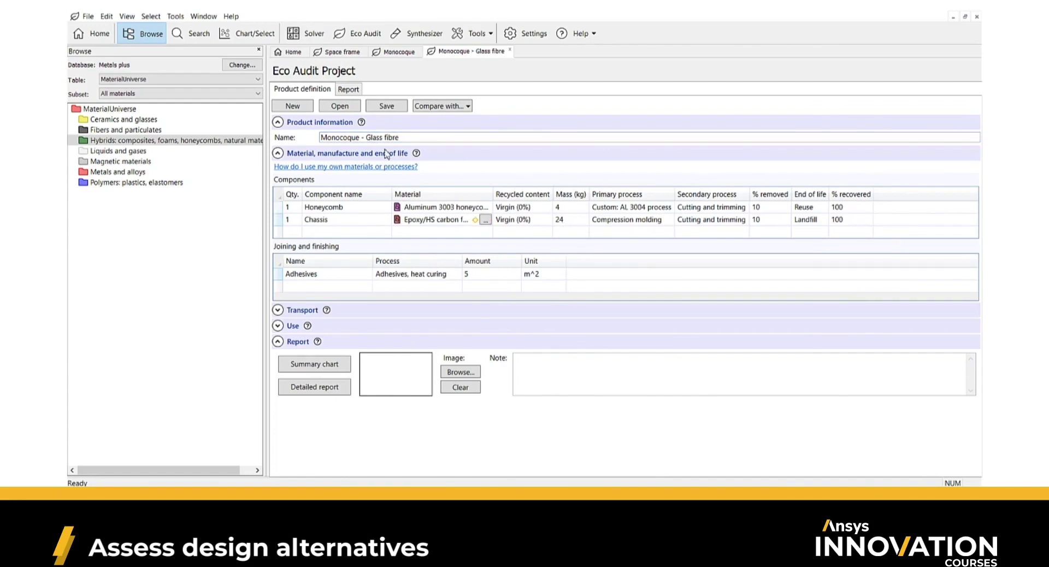
Set the chassis material to Polyester/E-glass woven fabric, 65wt% glass biaxial lay-up, and enter mass 29.
{"action": "left_click", "coordinate": [485, 220]}
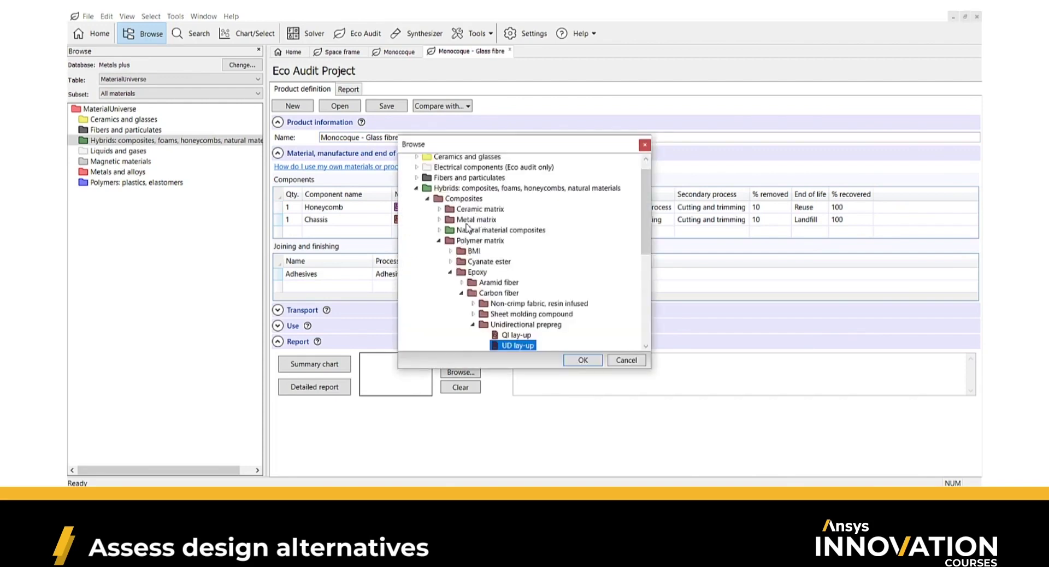
{"action": "left_click", "coordinate": [451, 272]}
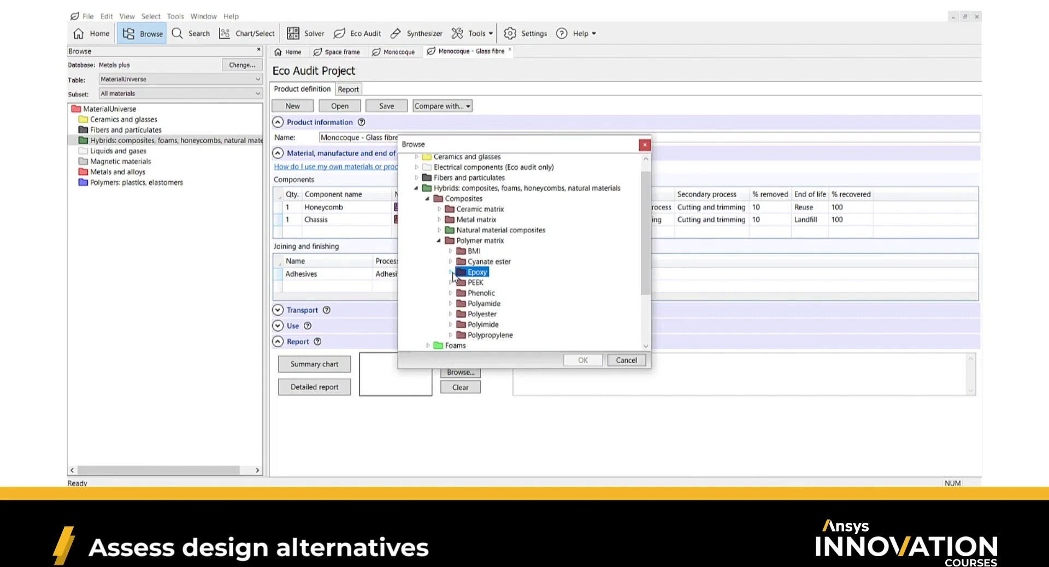
{"action": "left_click", "coordinate": [450, 314]}
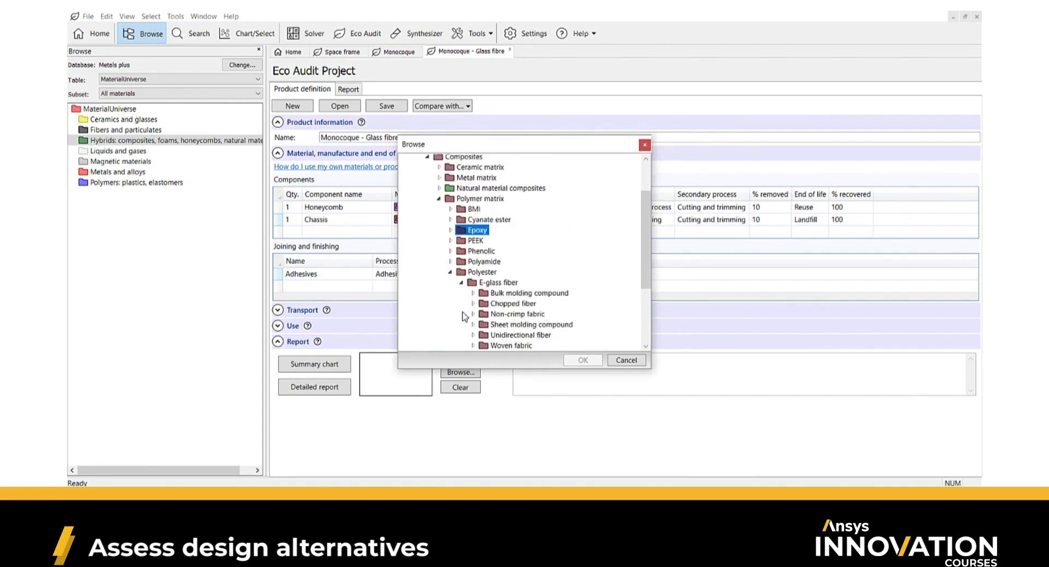
{"action": "scroll", "coordinate": [548, 257], "scroll_direction": "down", "scroll_amount": 2}
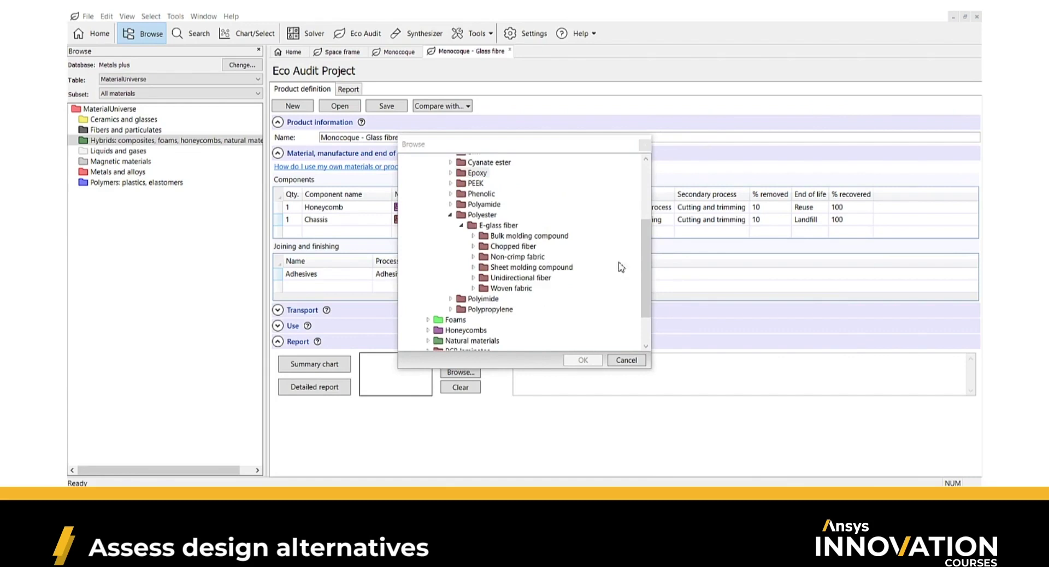
{"action": "left_click", "coordinate": [473, 289]}
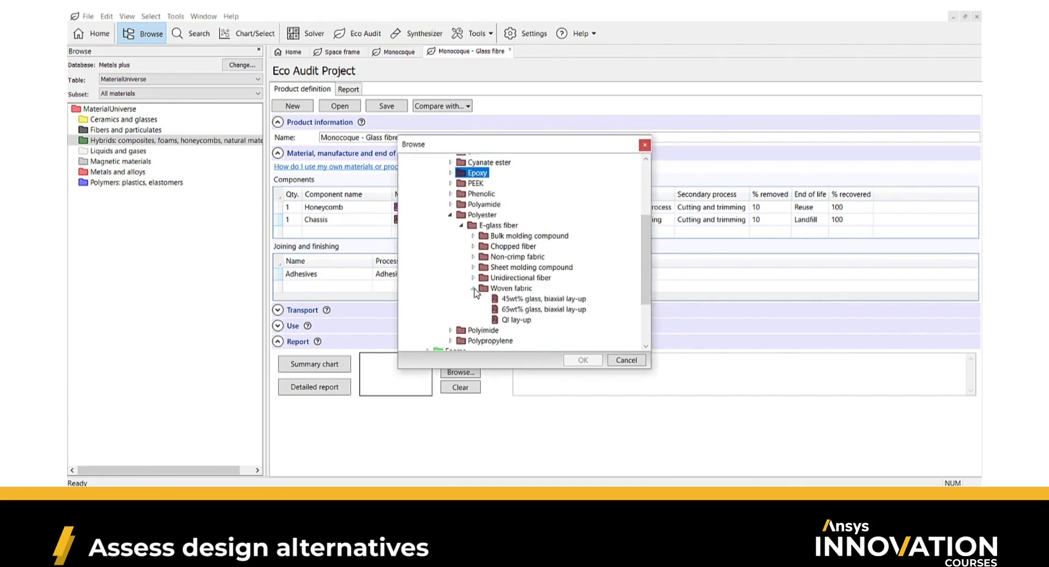
{"action": "left_click", "coordinate": [546, 311]}
{"action": "double_click", "coordinate": [546, 310]}
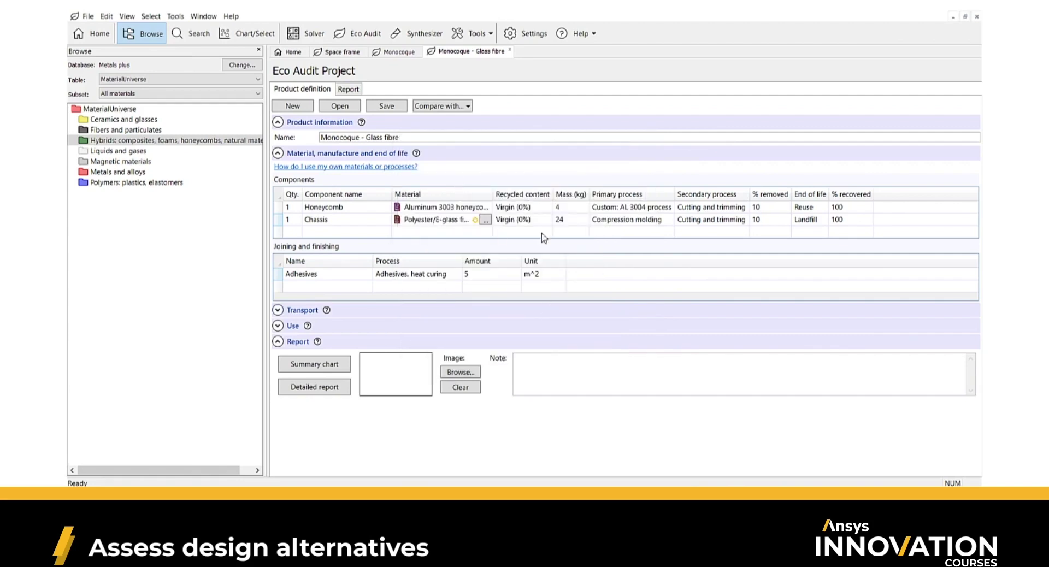
{"action": "left_click", "coordinate": [579, 219]}
{"action": "type", "text": "2"}
Confirm the 29 kg chassis mass and show the CO2 chart comparing all three designs.
{"action": "key", "text": "Return"}
{"action": "left_click", "coordinate": [310, 366]}
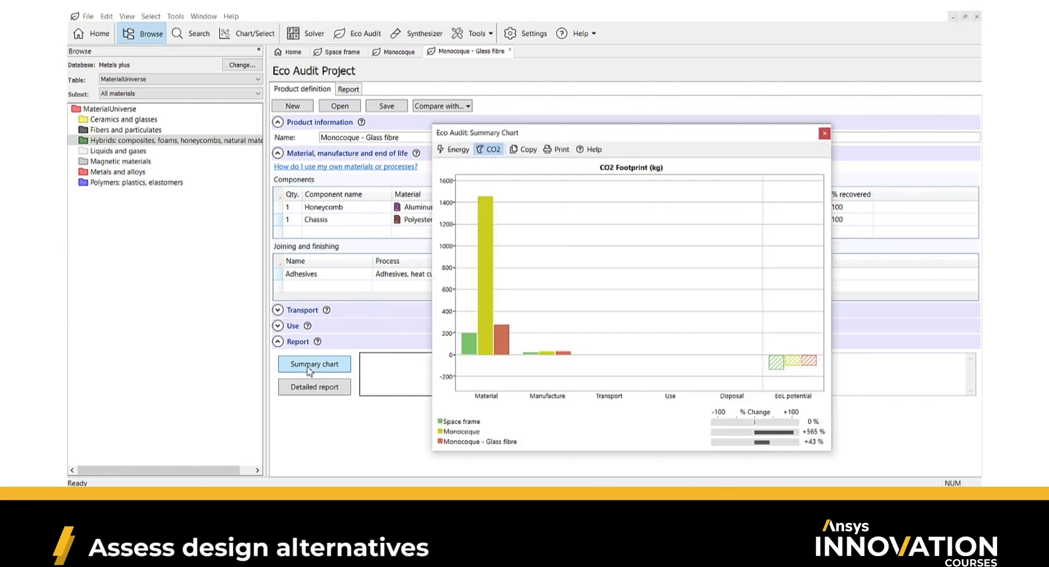
{"action": "left_click_drag", "start_coordinate": [650, 139], "coordinate": [647, 76]}
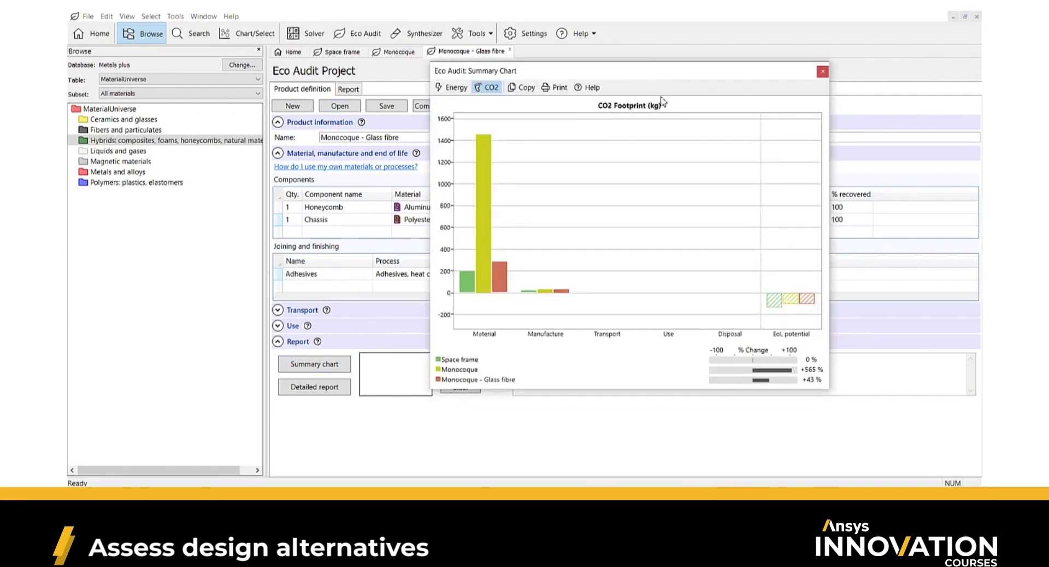